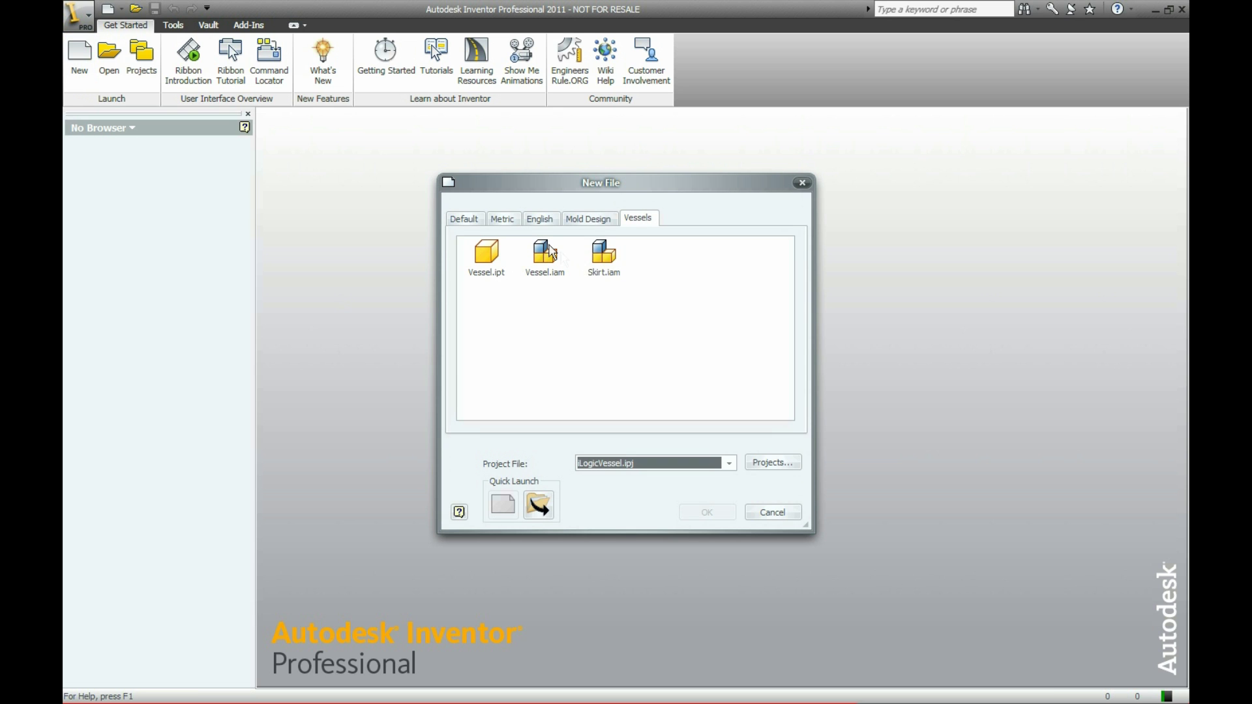
# Create a new assembly from the Skirt.iam template in the Vessels set.
pyautogui.click(604, 264)
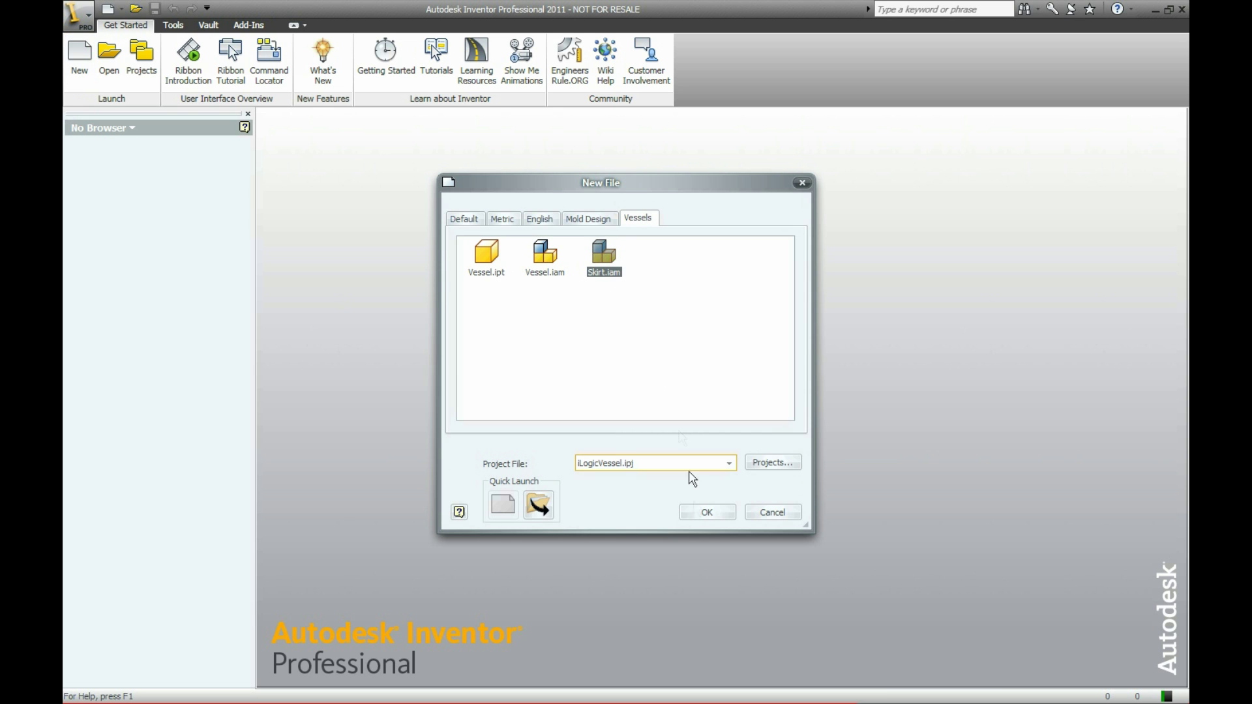
pyautogui.click(697, 516)
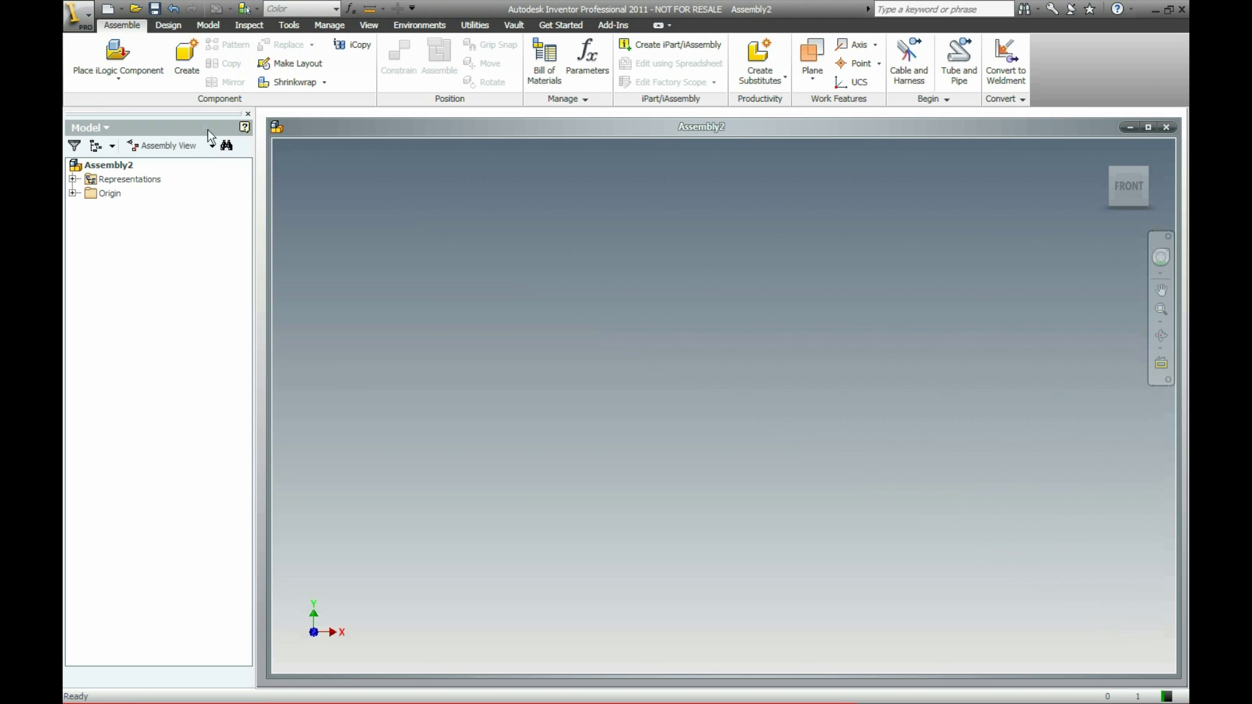
# Save the new Assembly2 as skirtcomp.iam.
pyautogui.click(154, 9)
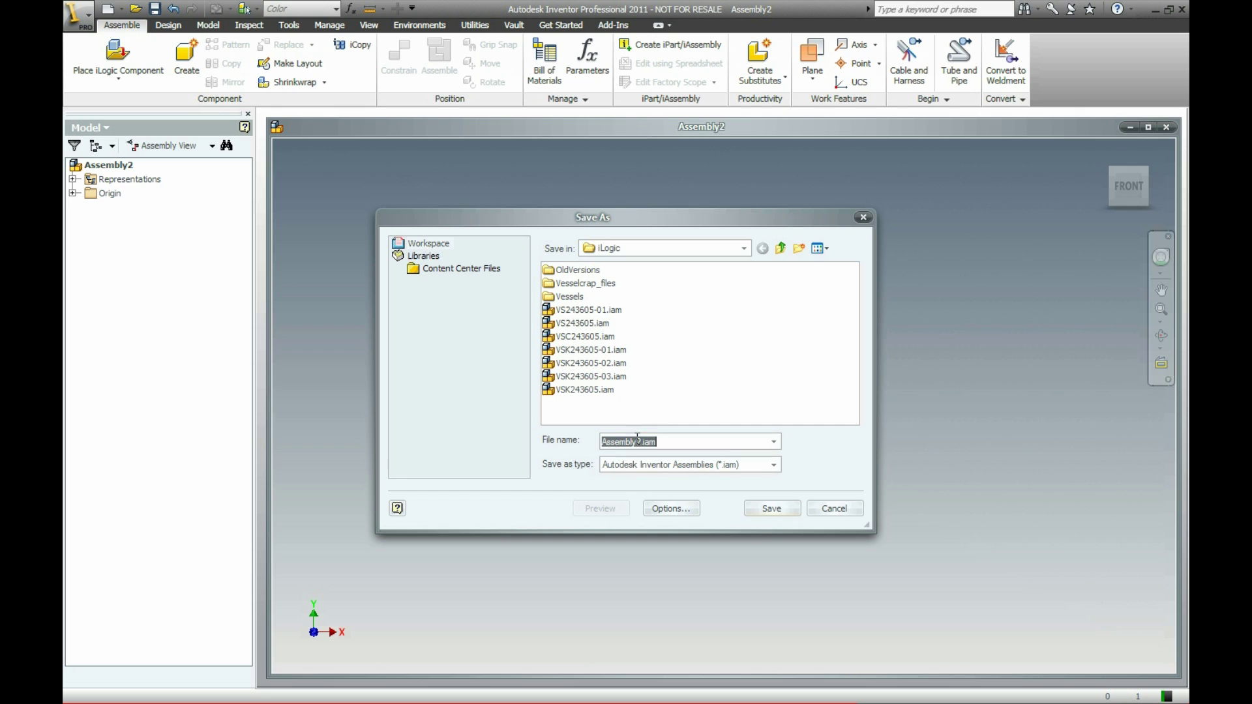
pyautogui.moveTo(641, 442); pyautogui.dragTo(572, 444)
pyautogui.write('skirtcomp')
pyautogui.press('Return')
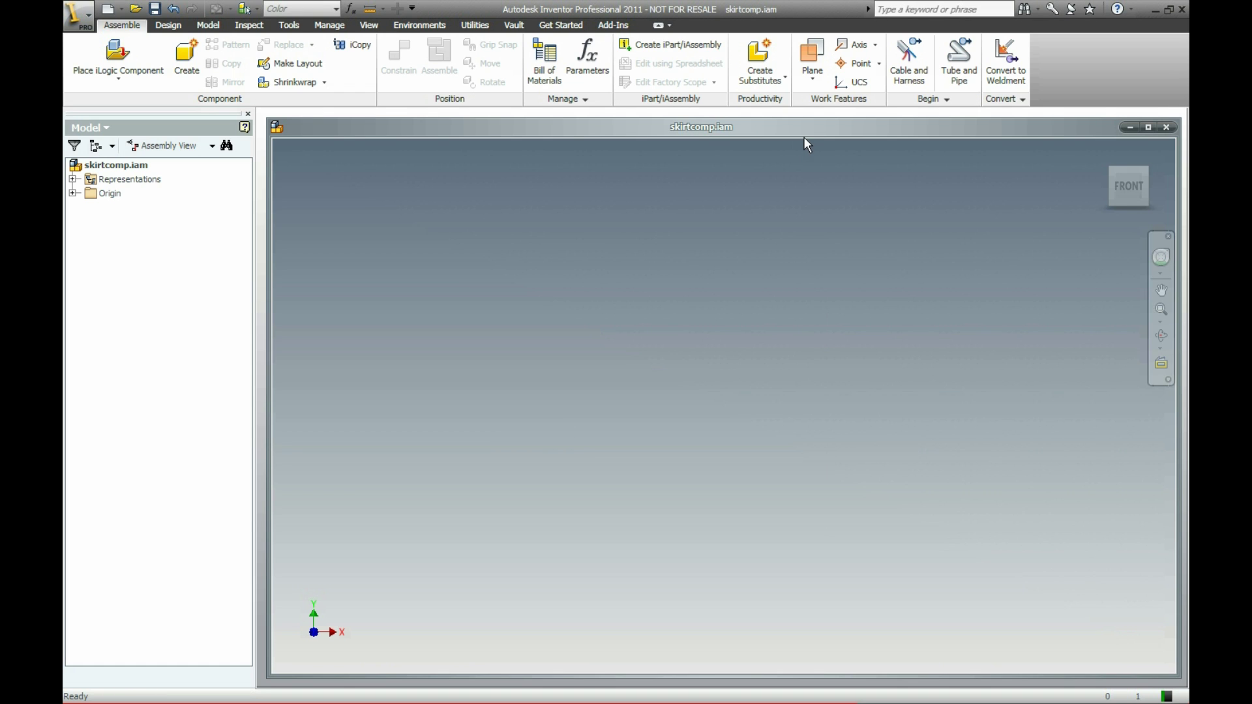
# Load SkirtFlange.ipt from the Vessels folder as an iLogic component.
pyautogui.click(129, 66)
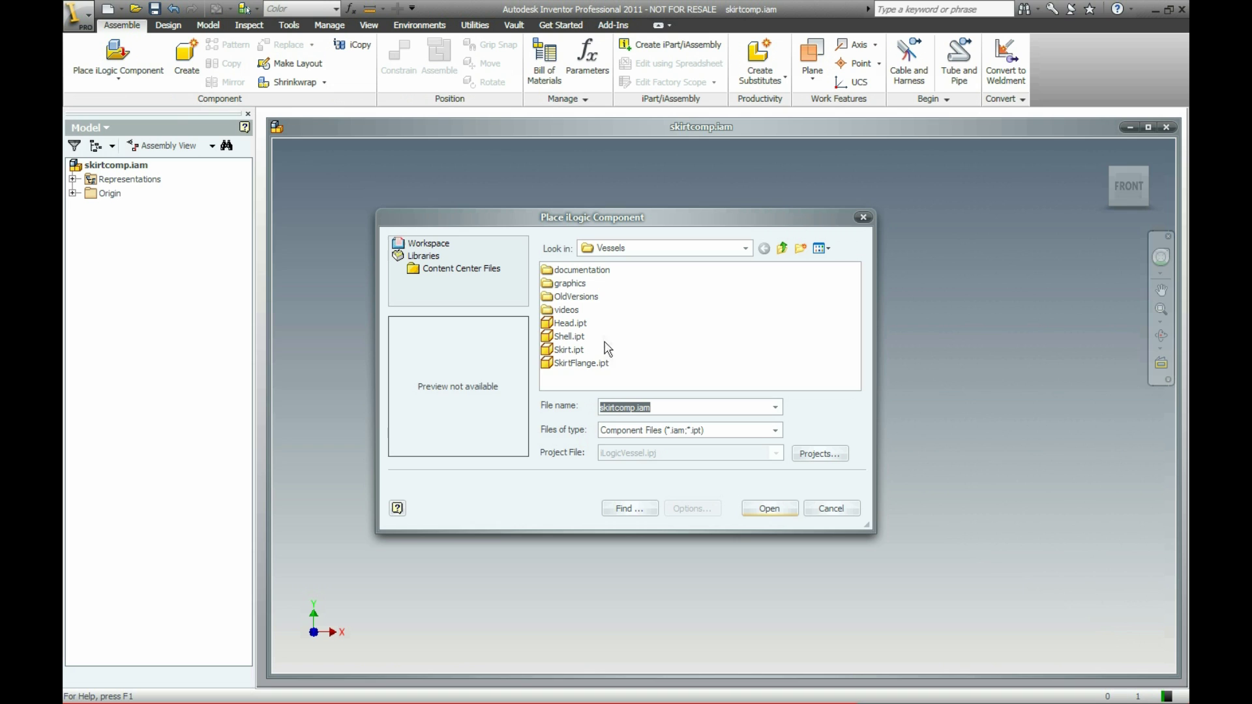
pyautogui.click(597, 364)
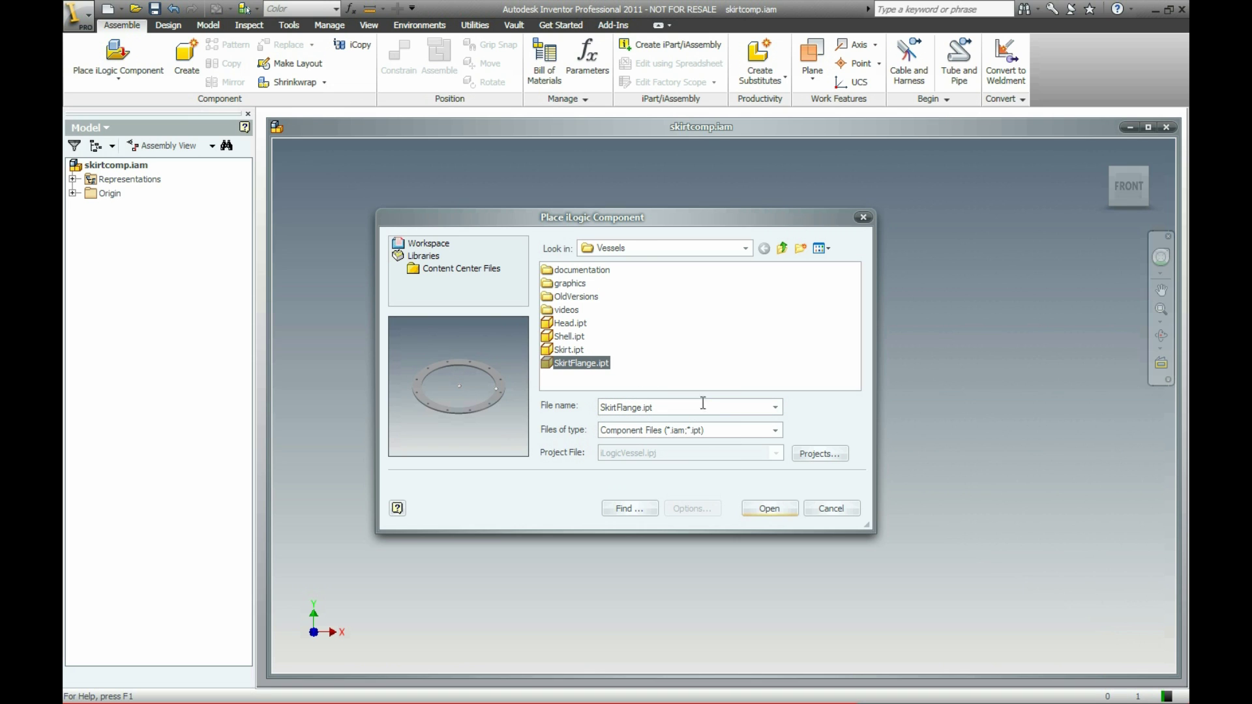
pyautogui.click(766, 509)
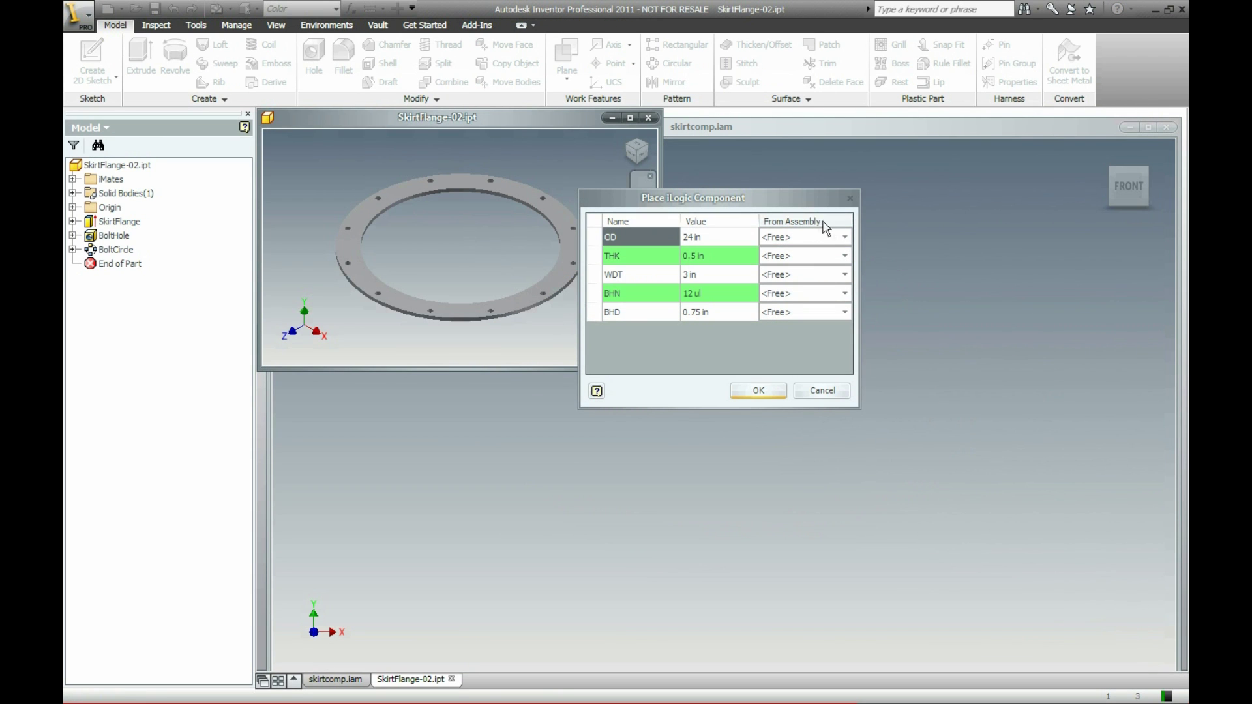
# Map the flange's OD, THK and WDT to assembly parameters OD, SKFTHK and SKFWDT.
pyautogui.click(845, 237)
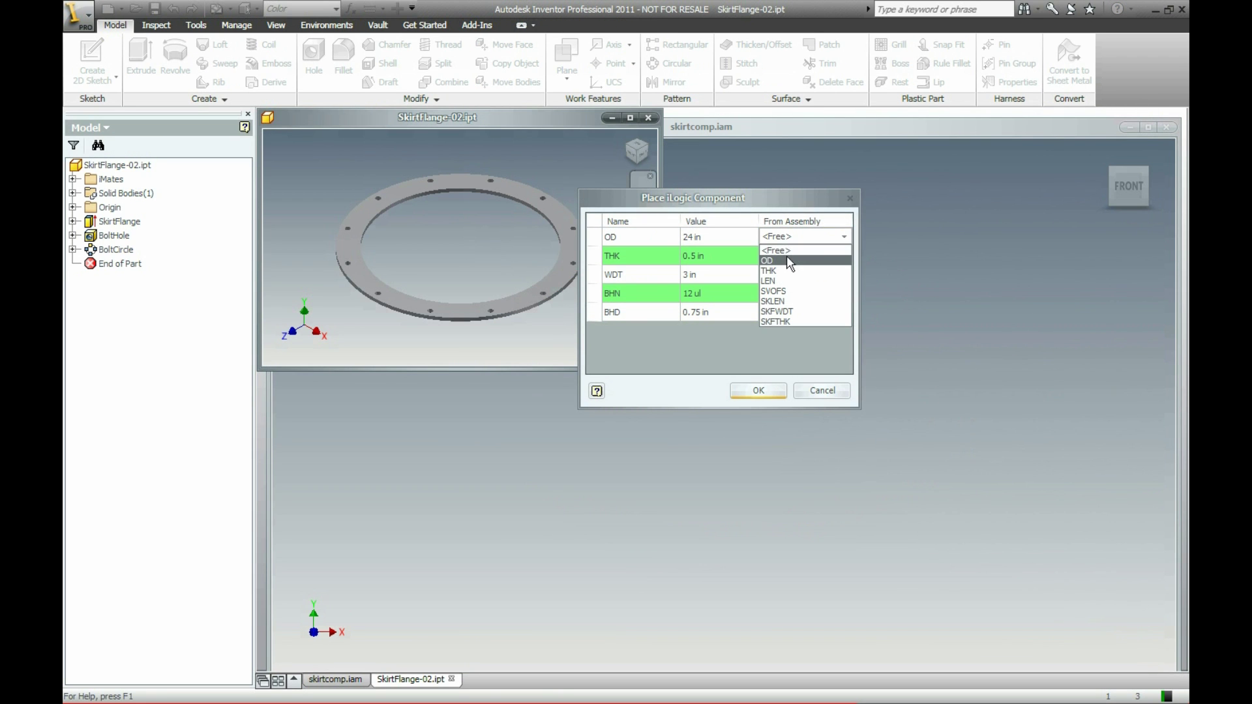
pyautogui.click(787, 261)
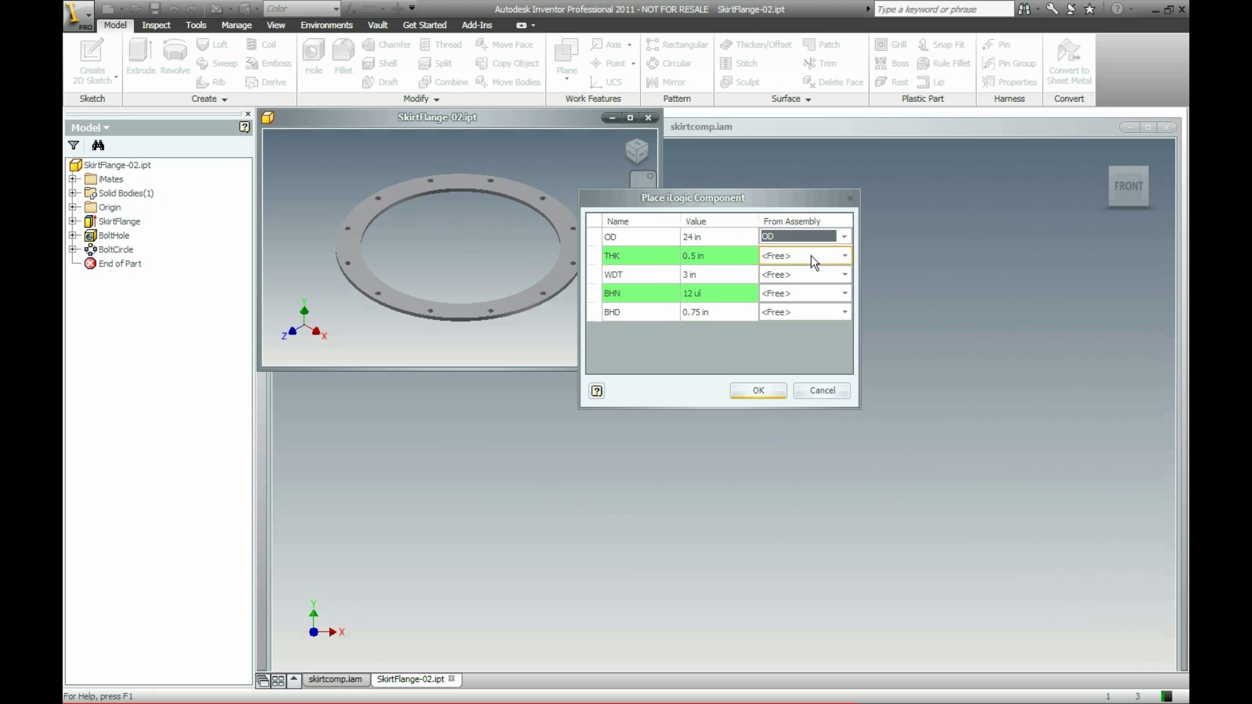
pyautogui.click(812, 257)
pyautogui.click(834, 257)
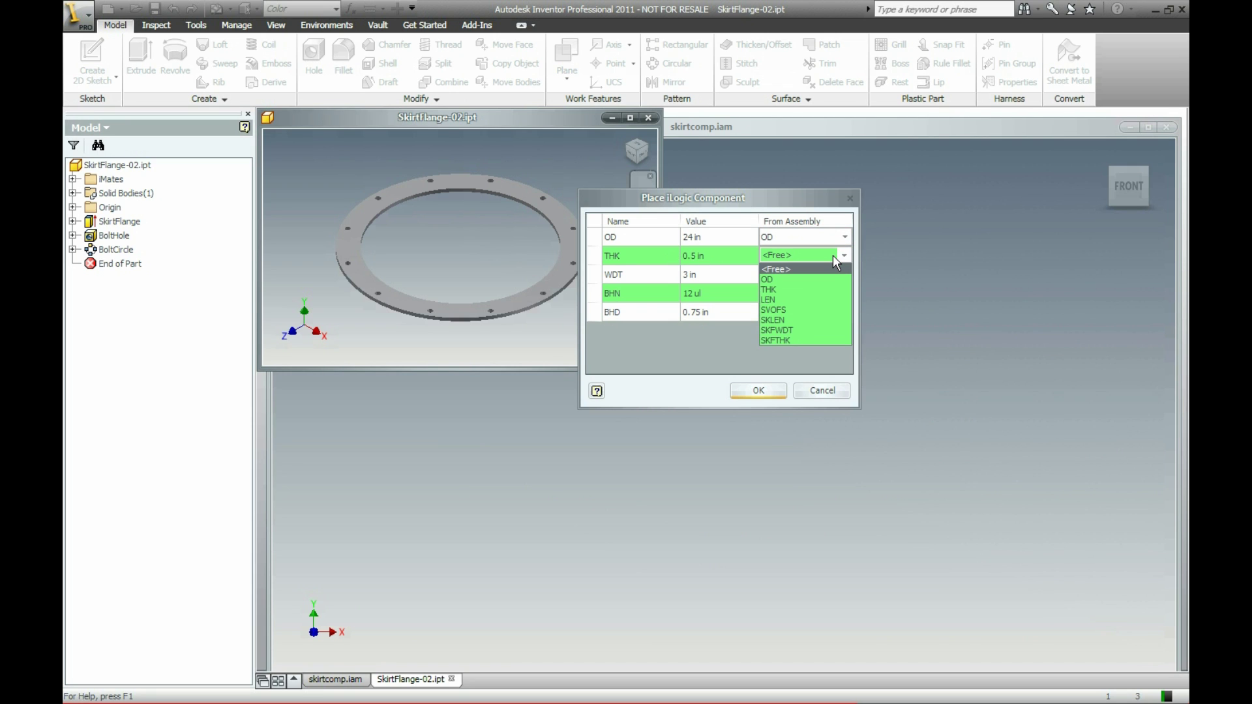
pyautogui.click(790, 340)
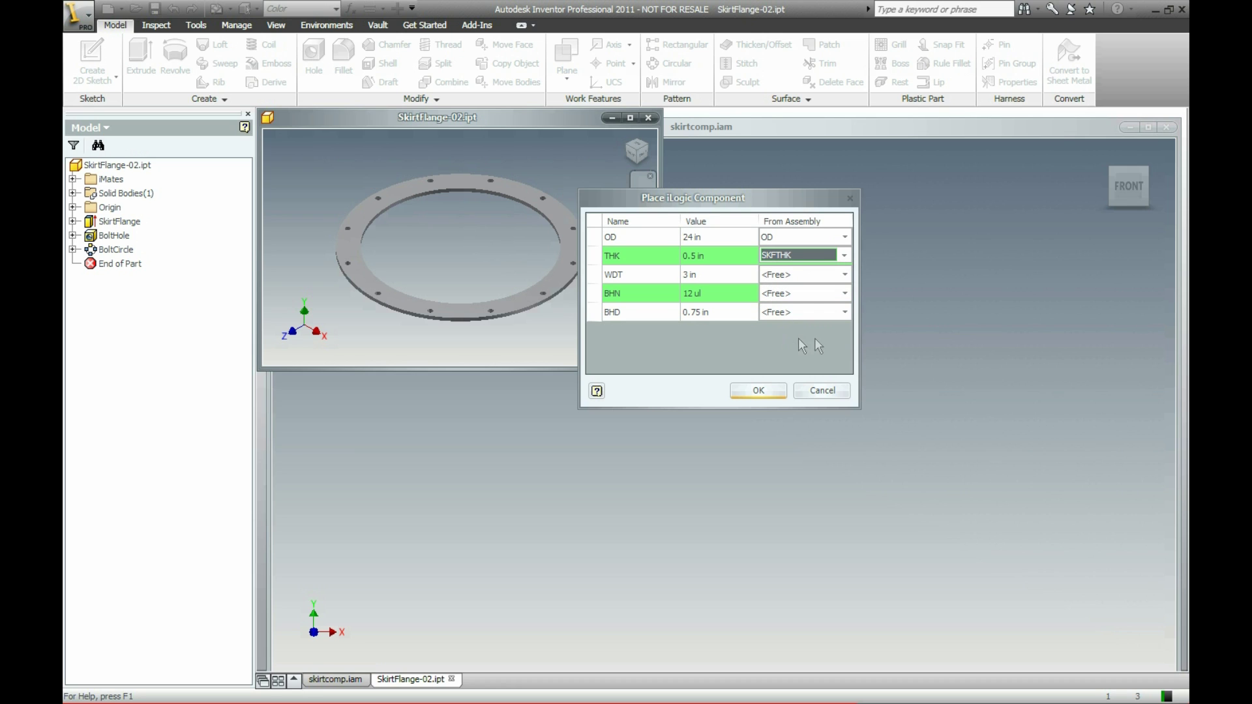
pyautogui.click(845, 276)
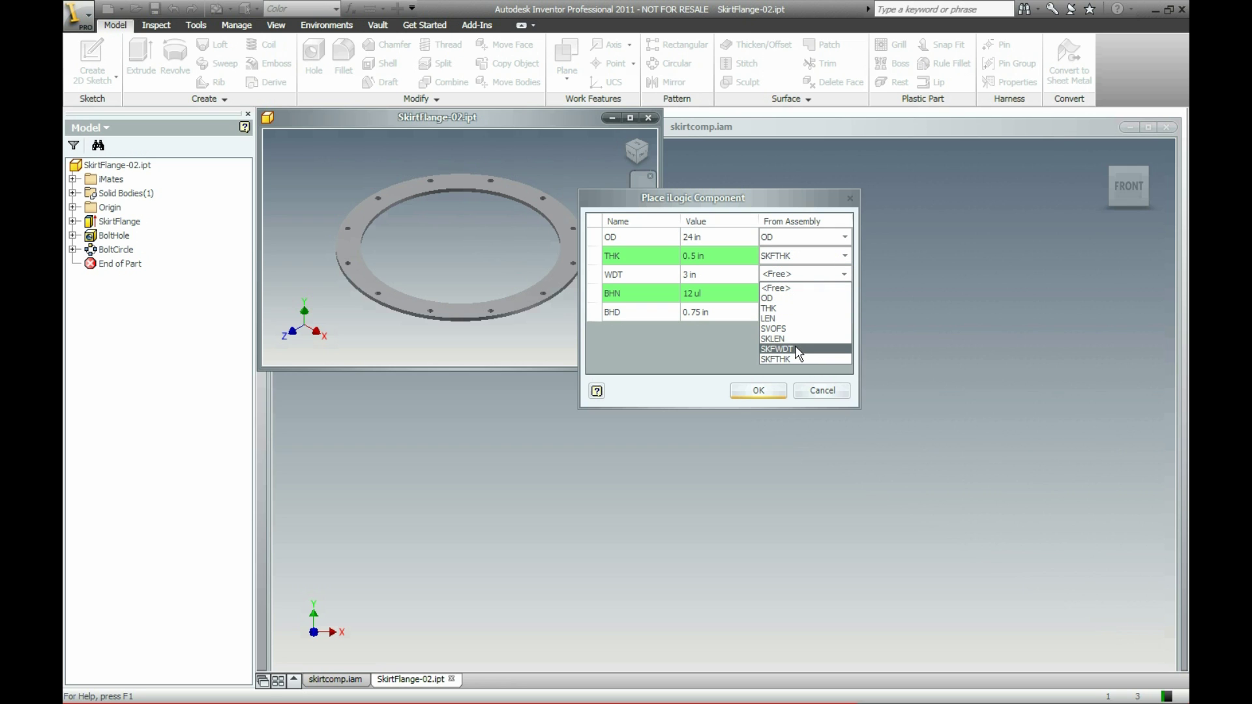
pyautogui.click(777, 349)
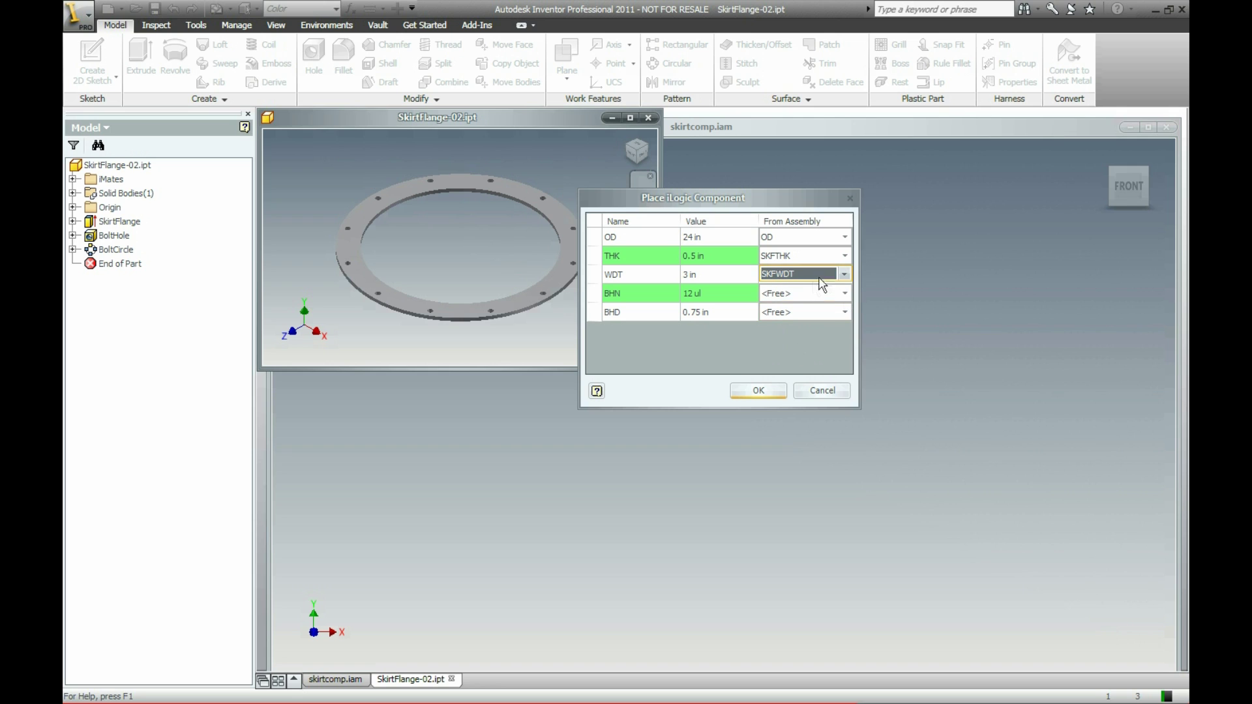
# Leave BHN and BHD free and accept the mappings to place the flange.
pyautogui.click(787, 295)
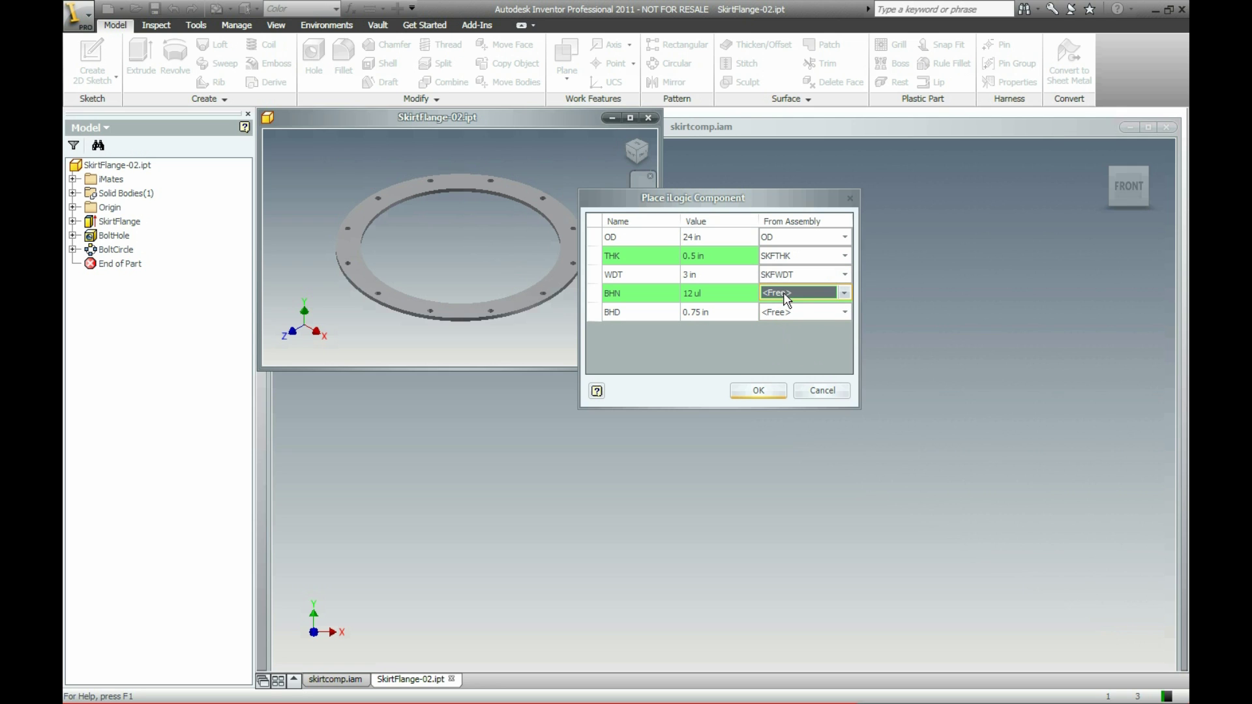
pyautogui.click(843, 293)
pyautogui.click(842, 293)
pyautogui.click(813, 311)
pyautogui.click(841, 310)
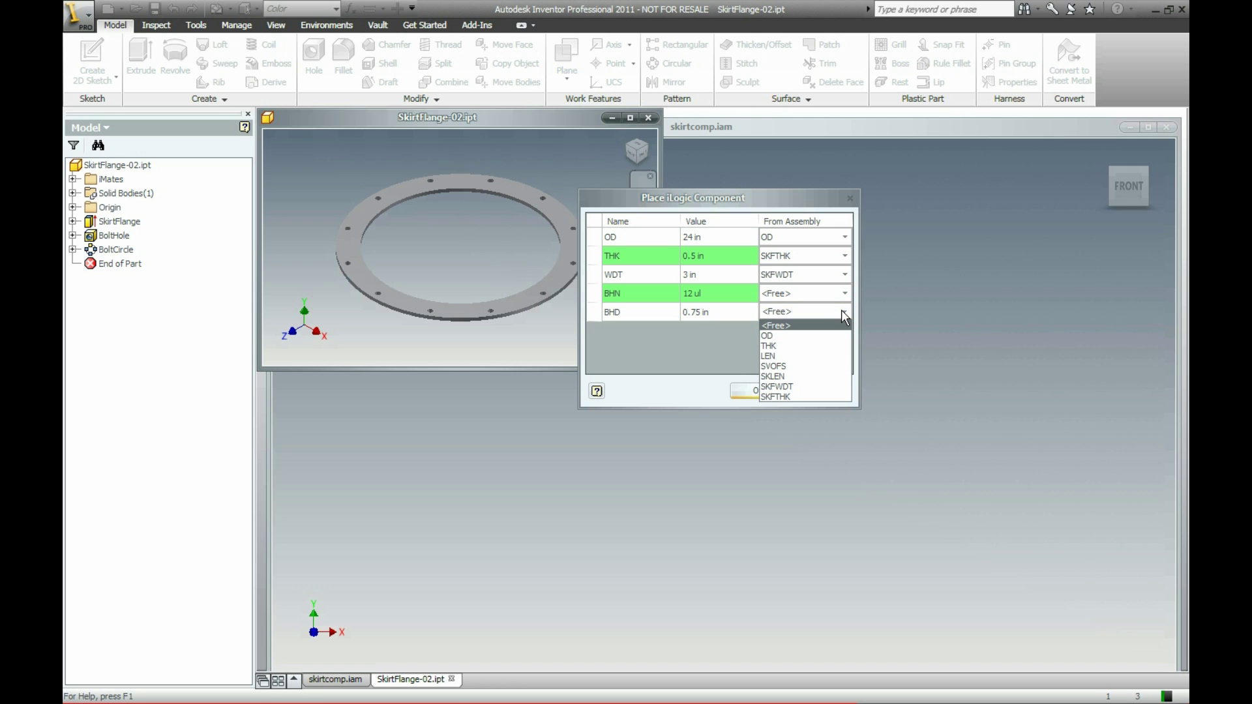
pyautogui.click(841, 311)
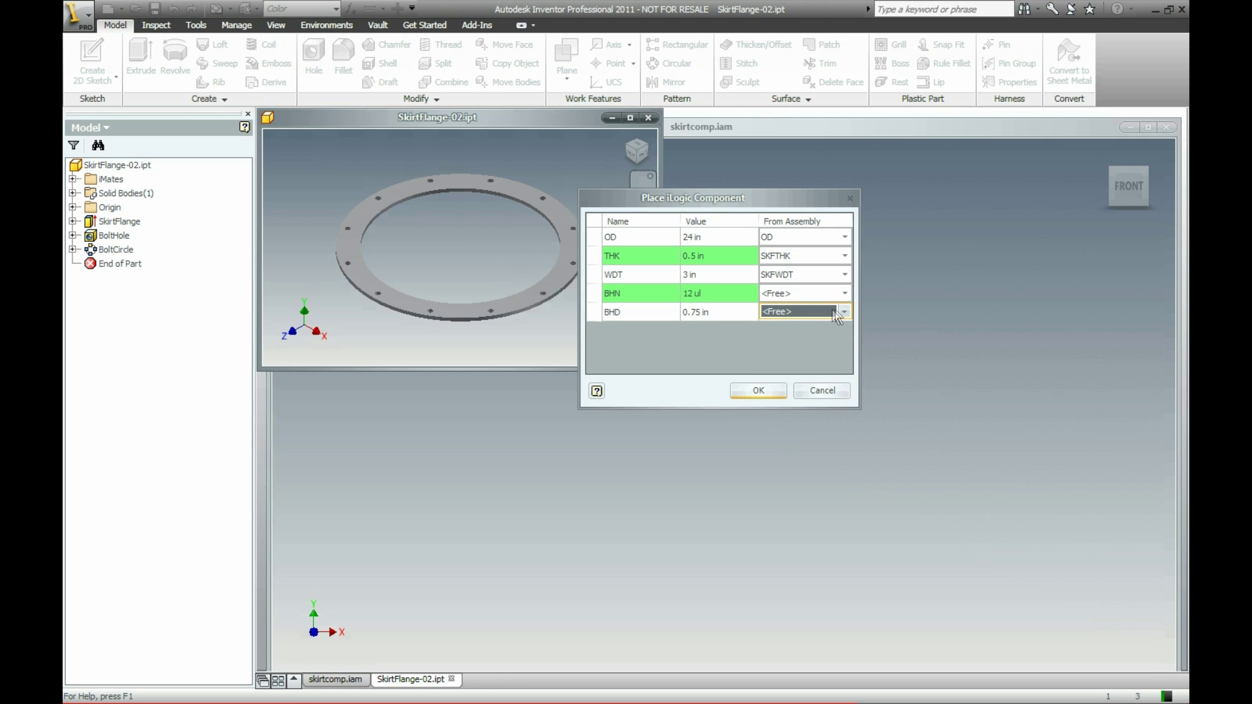
pyautogui.click(765, 390)
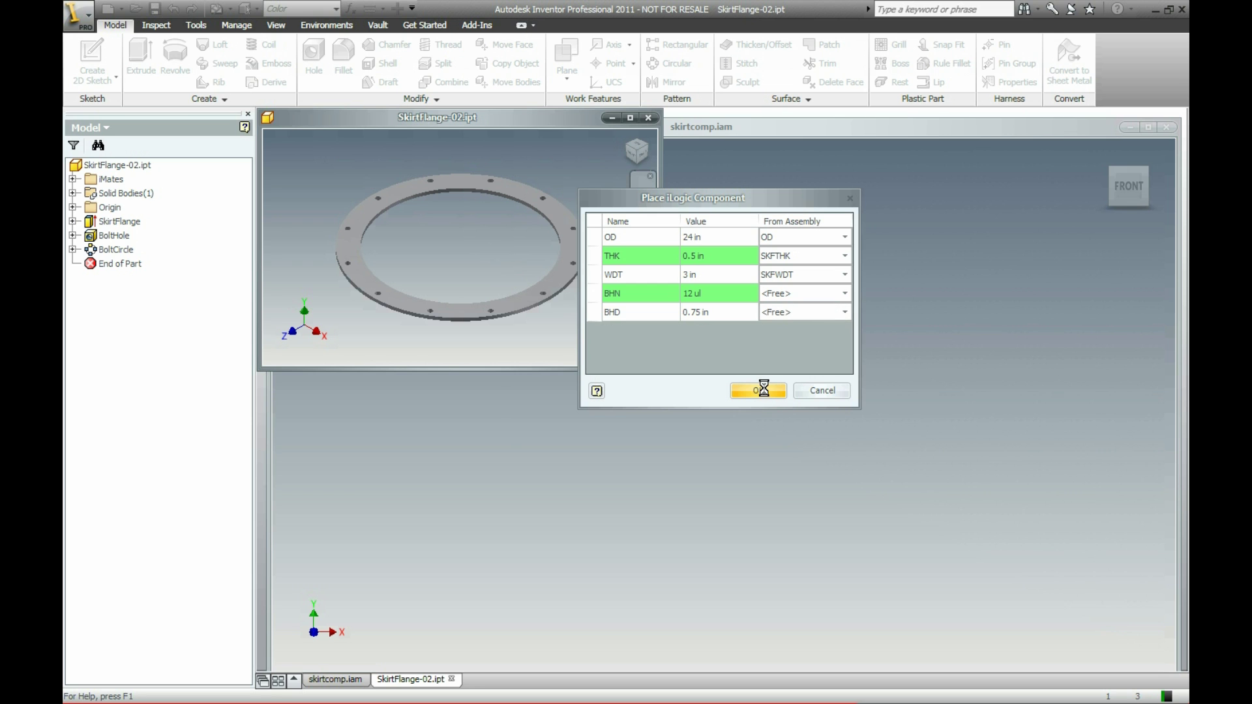
pyautogui.rightClick(990, 295)
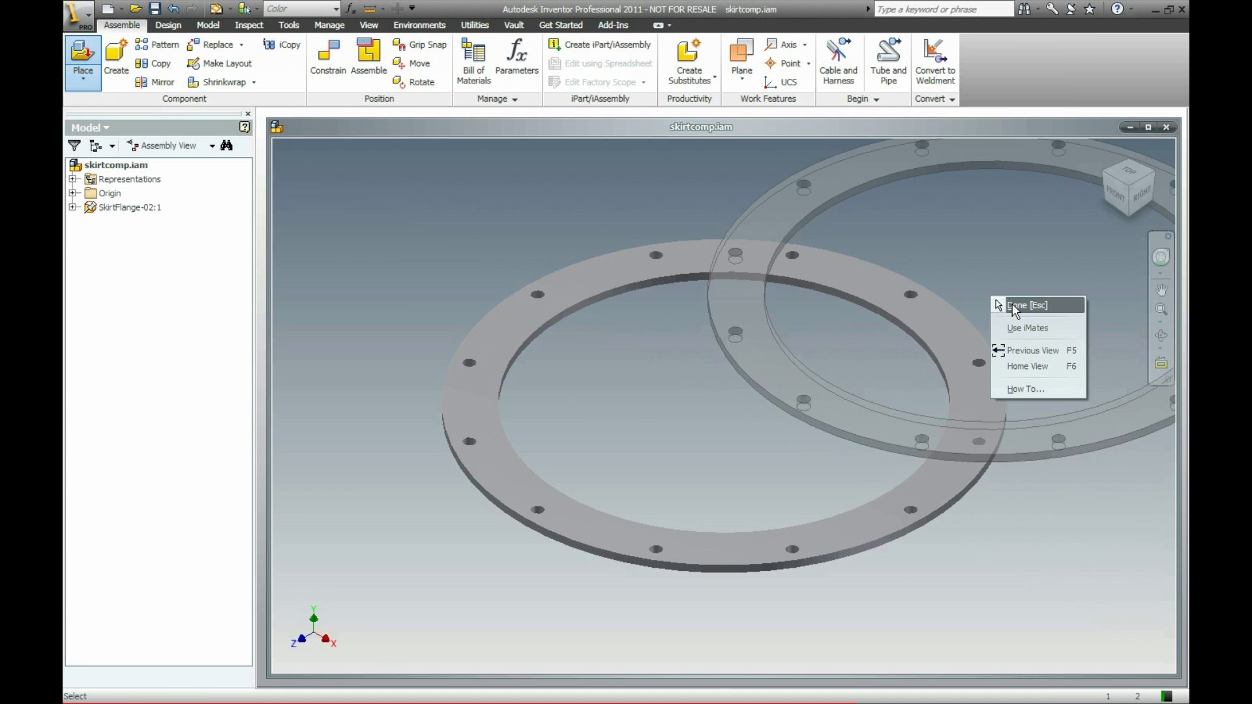
# Finish placing SkirtFlange-02:1 and maximize the skirtcomp assembly window.
pyautogui.click(1013, 303)
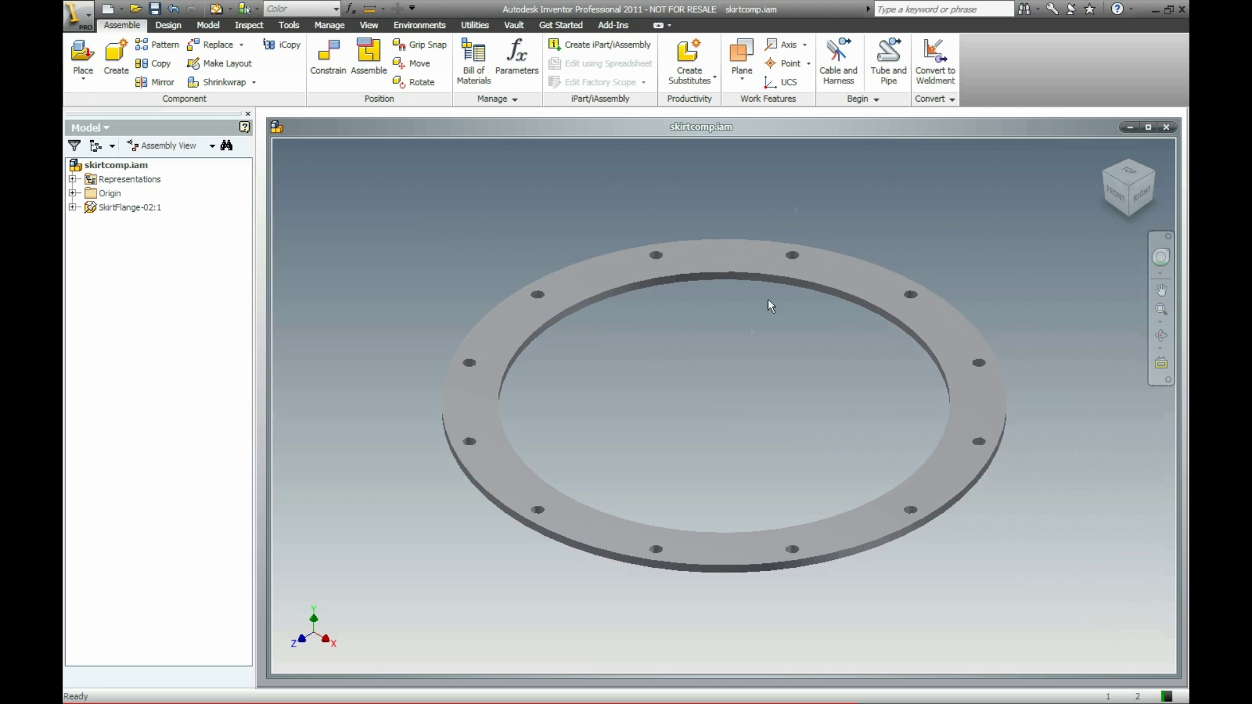
pyautogui.doubleClick(918, 131)
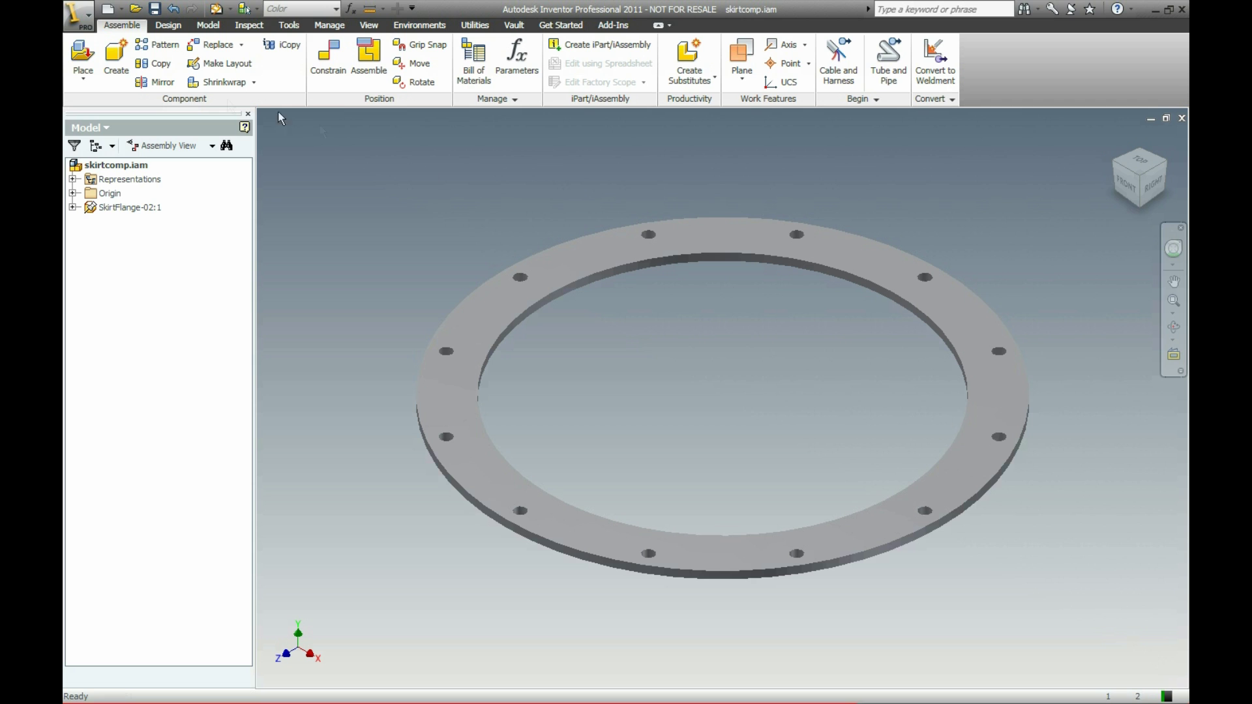
pyautogui.click(82, 72)
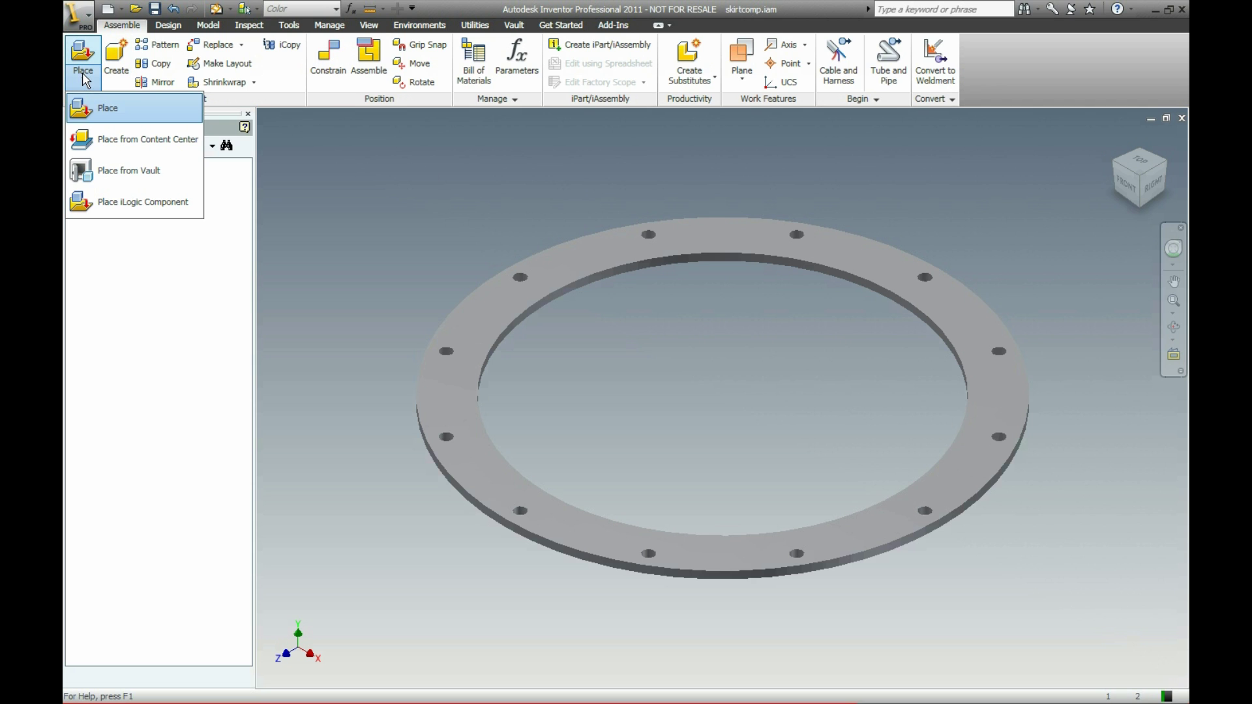
# Load Skirt.ipt from the Vessels folder as another iLogic component.
pyautogui.click(125, 201)
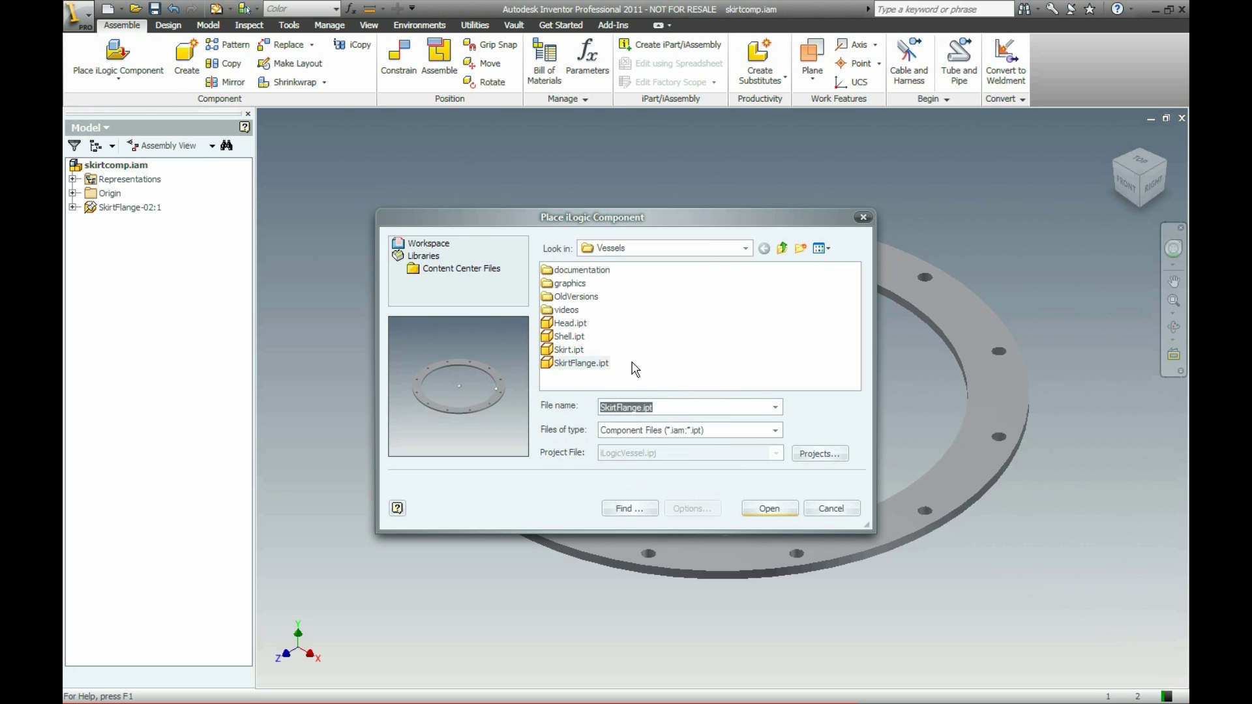
pyautogui.click(569, 350)
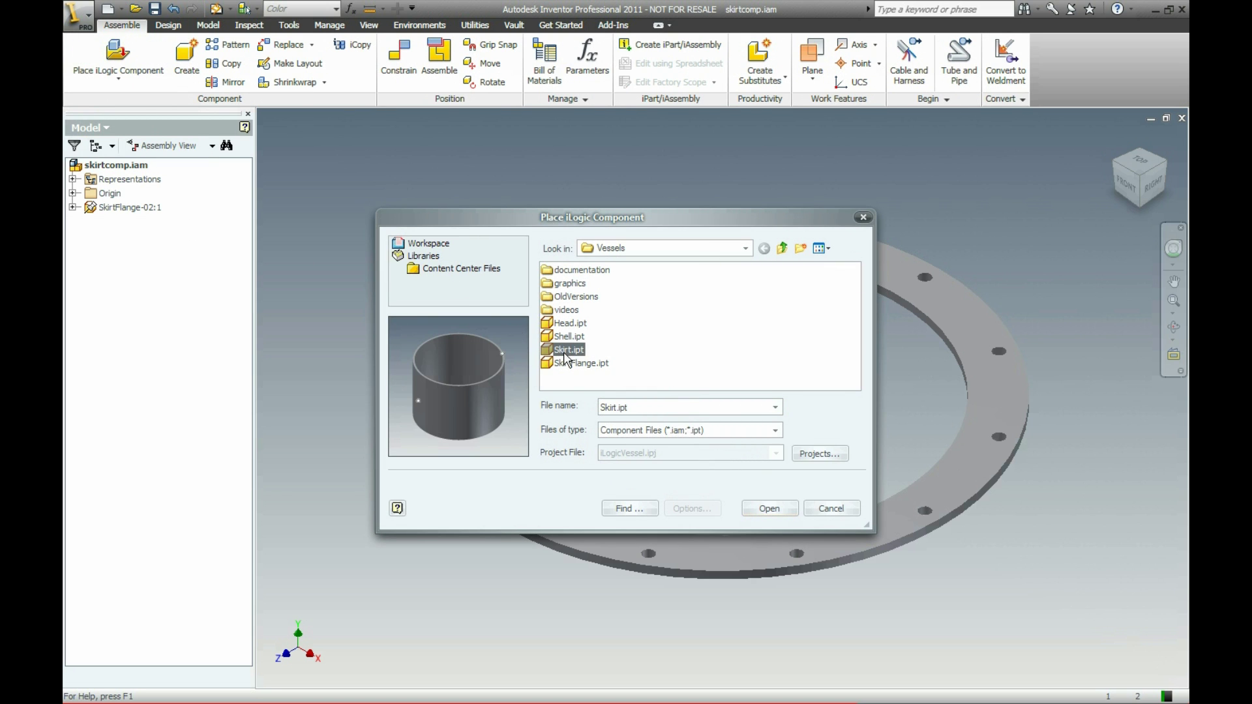
pyautogui.click(771, 508)
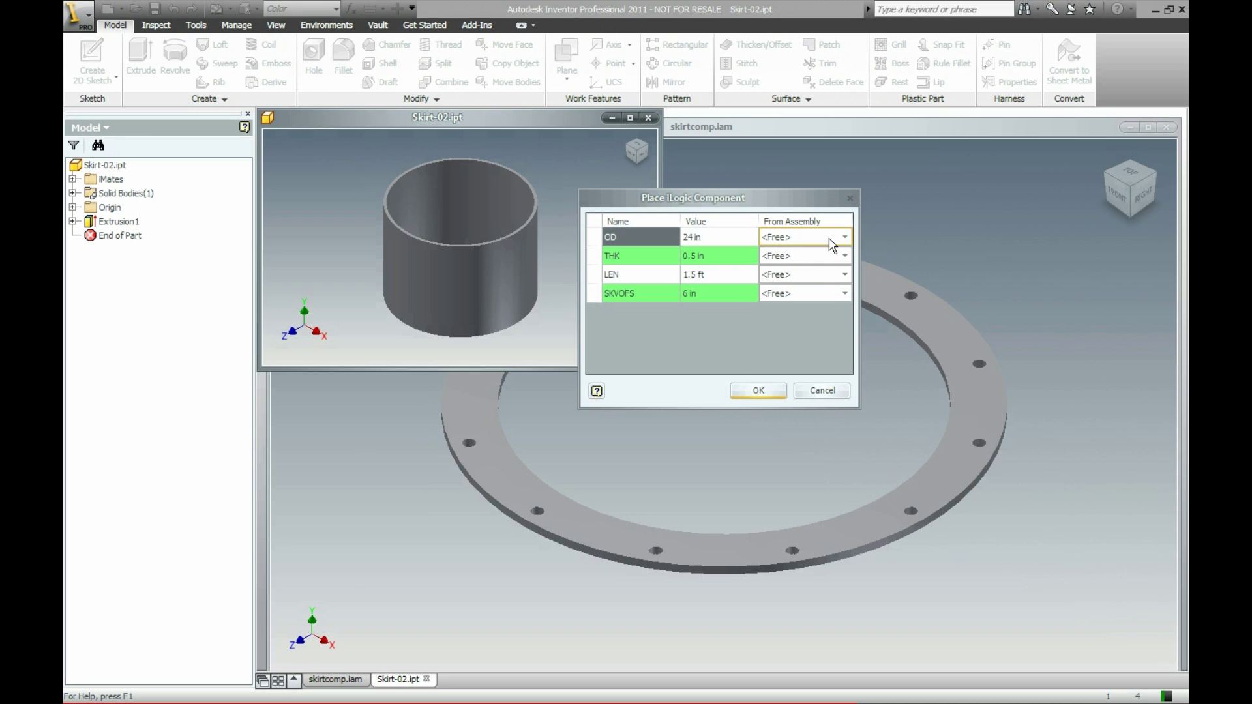
# Link the skirt's OD and THK to the assembly's OD and THK.
pyautogui.click(829, 238)
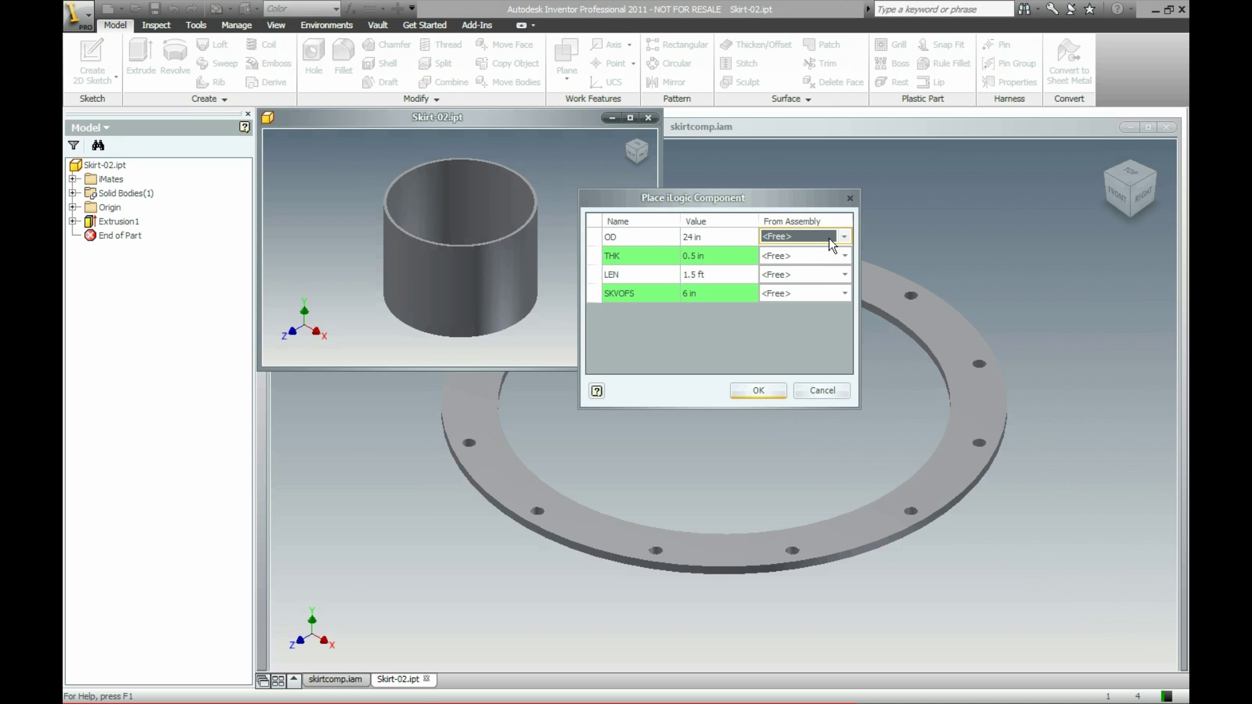
pyautogui.click(837, 239)
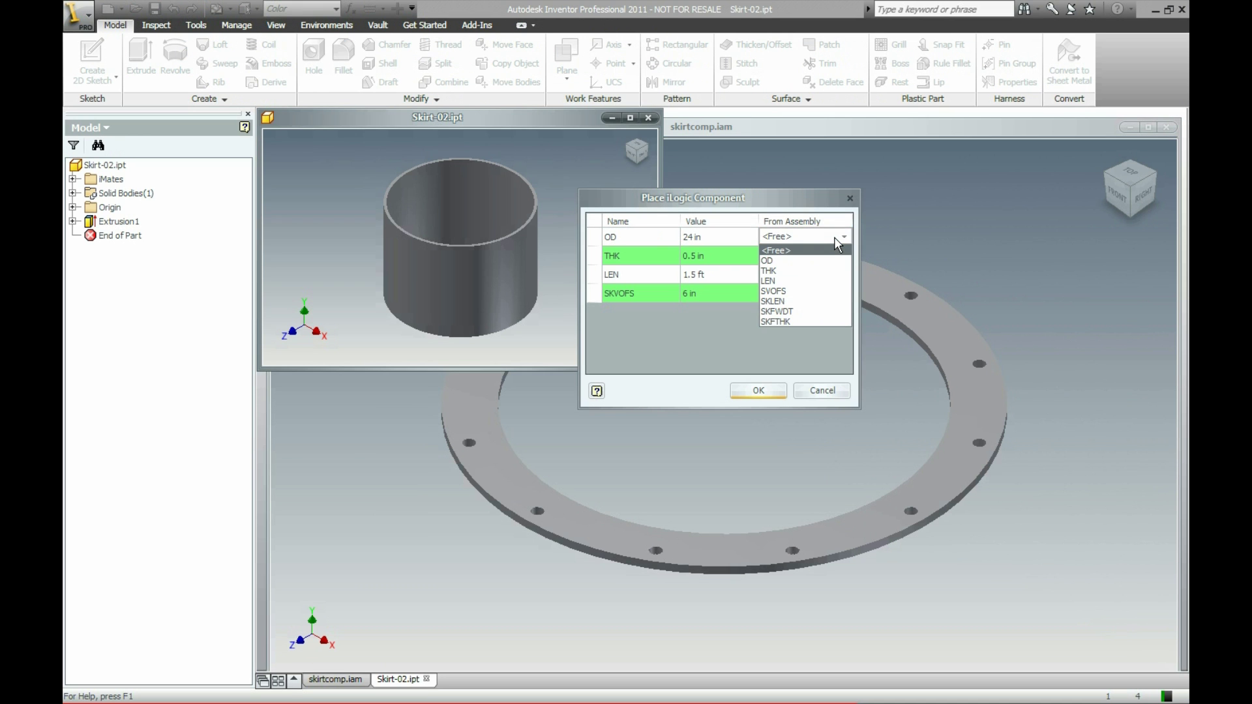
pyautogui.click(776, 261)
pyautogui.click(795, 258)
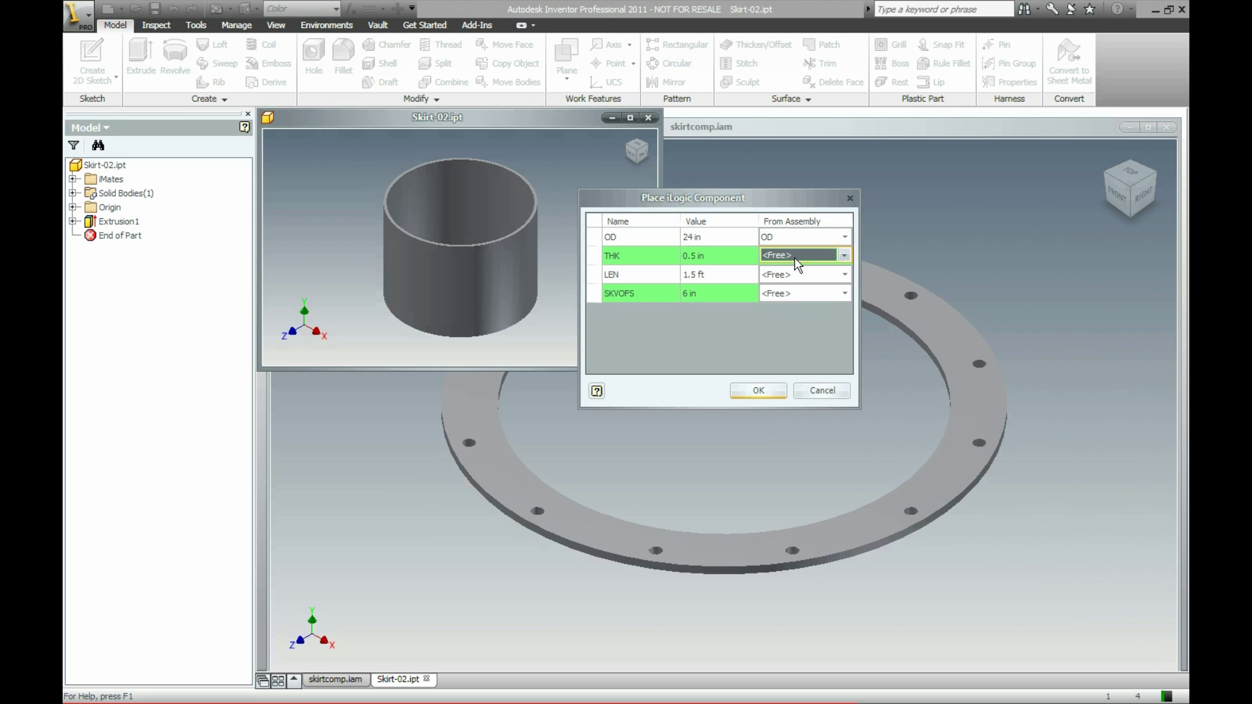
pyautogui.click(794, 257)
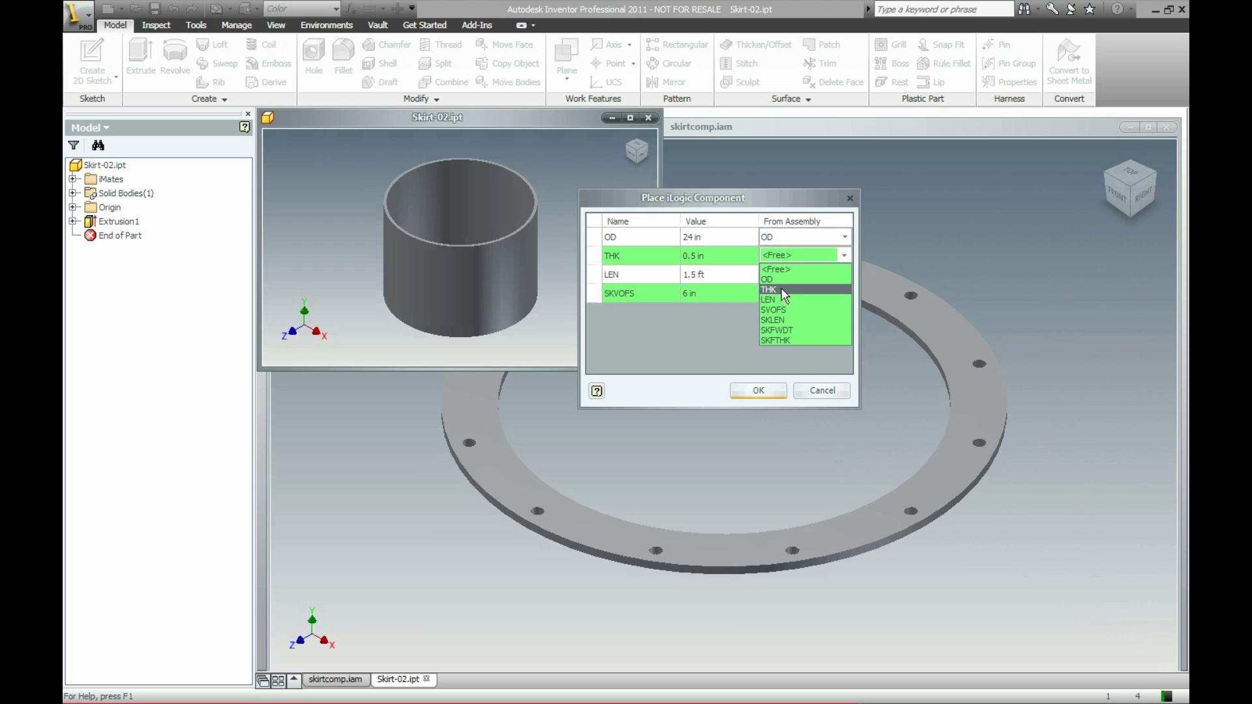
pyautogui.click(781, 289)
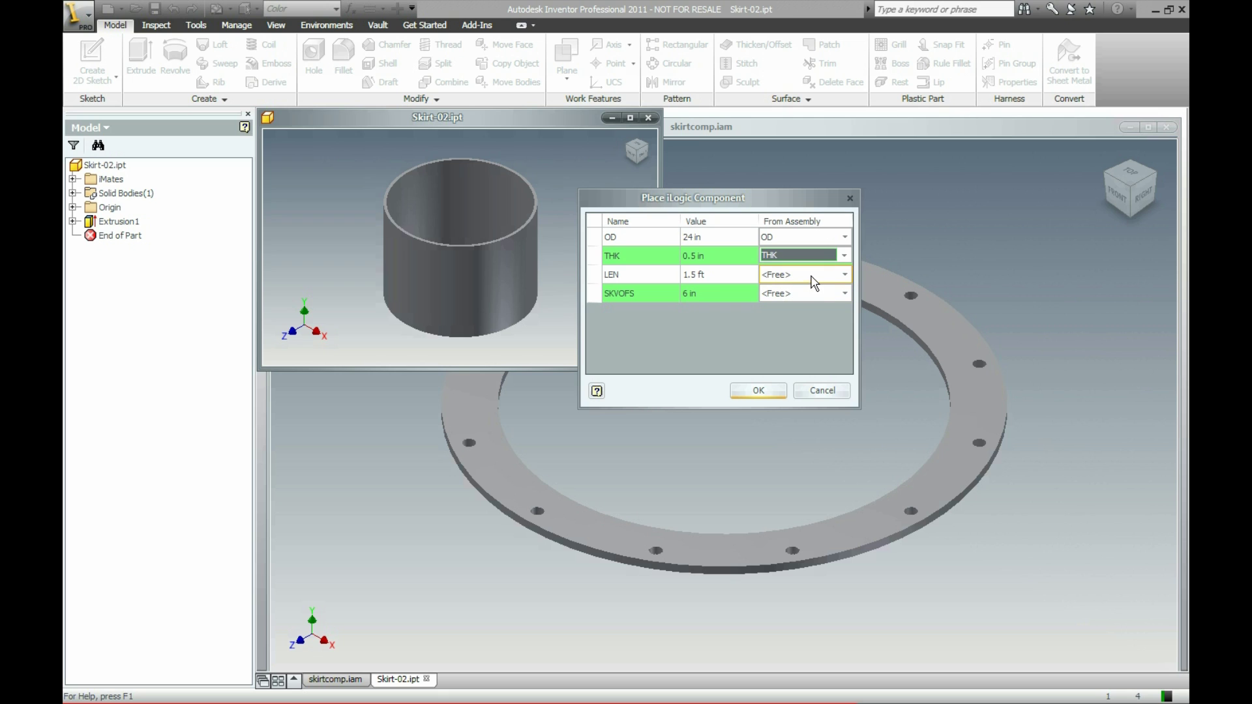
# Link LEN to SKLEN and SKVOFS to SVOFS, then place the skirt.
pyautogui.click(813, 280)
pyautogui.click(811, 281)
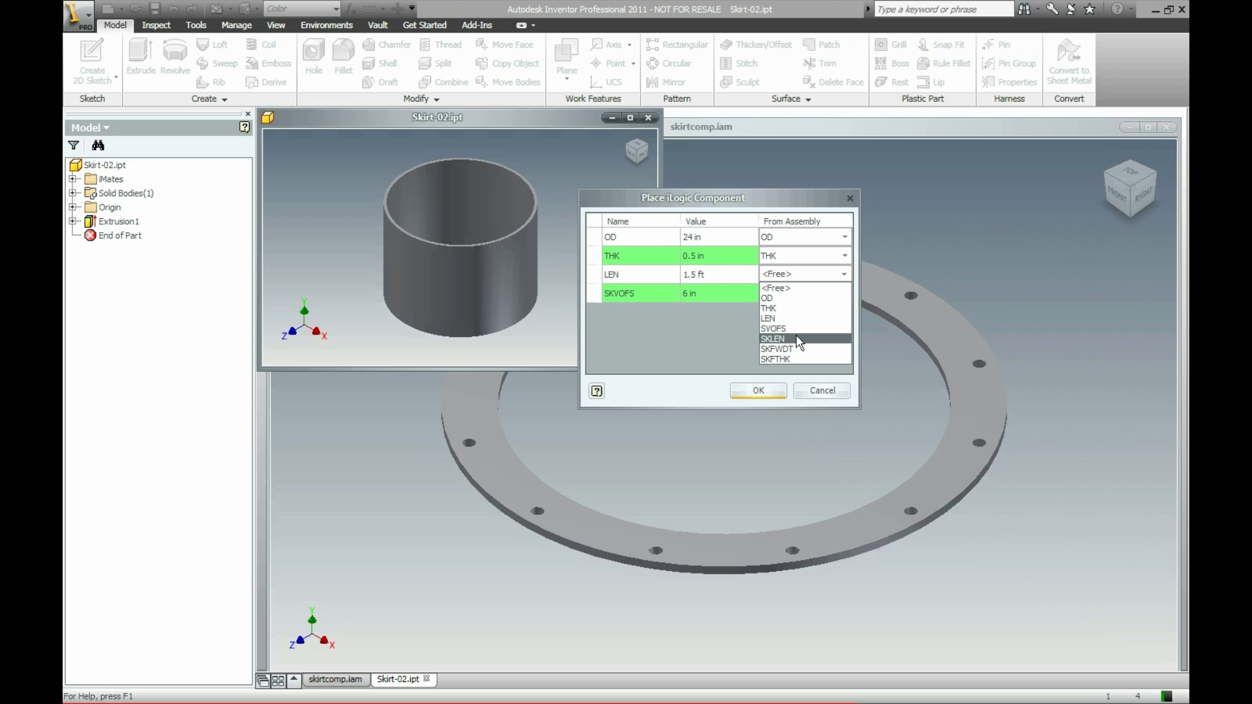
pyautogui.click(705, 352)
pyautogui.click(800, 291)
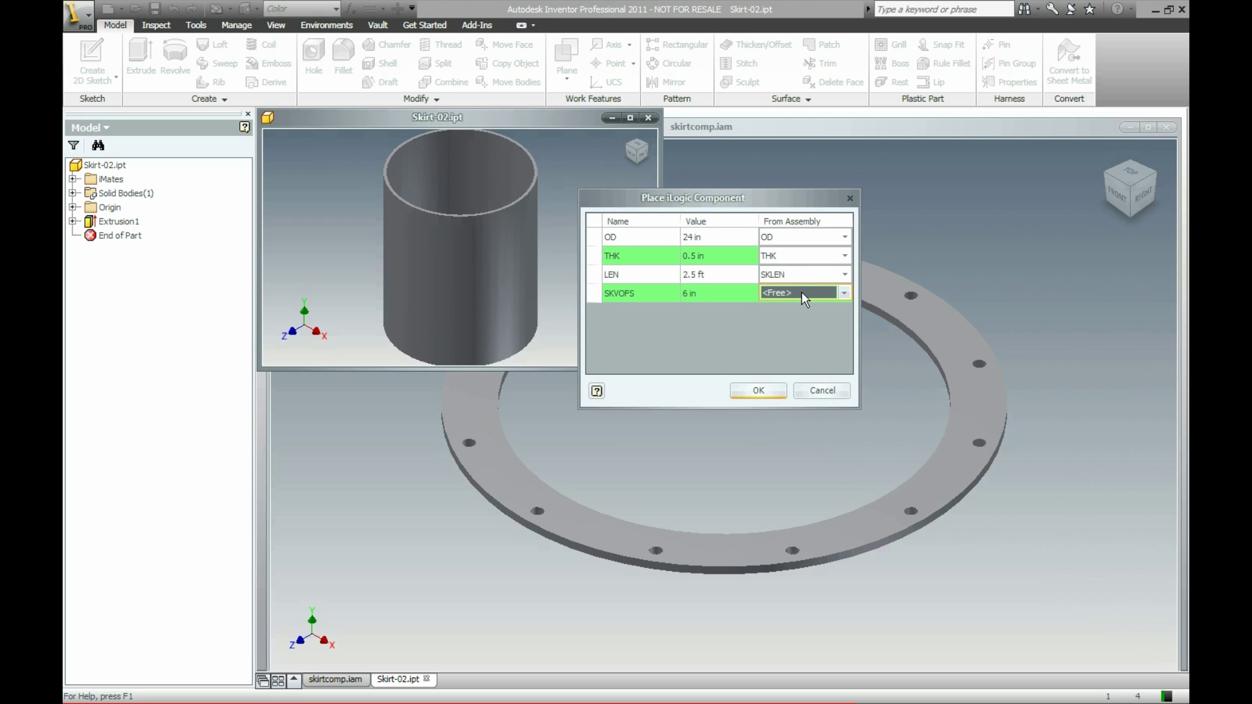
pyautogui.click(844, 294)
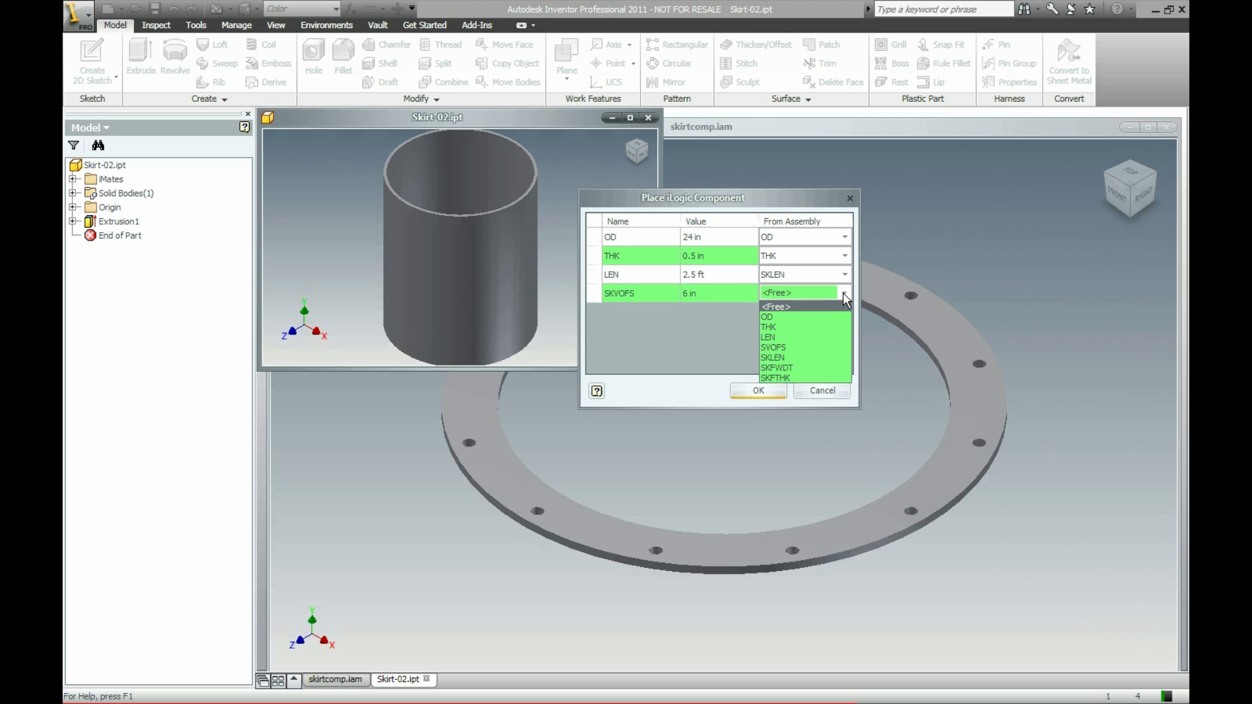
pyautogui.click(802, 348)
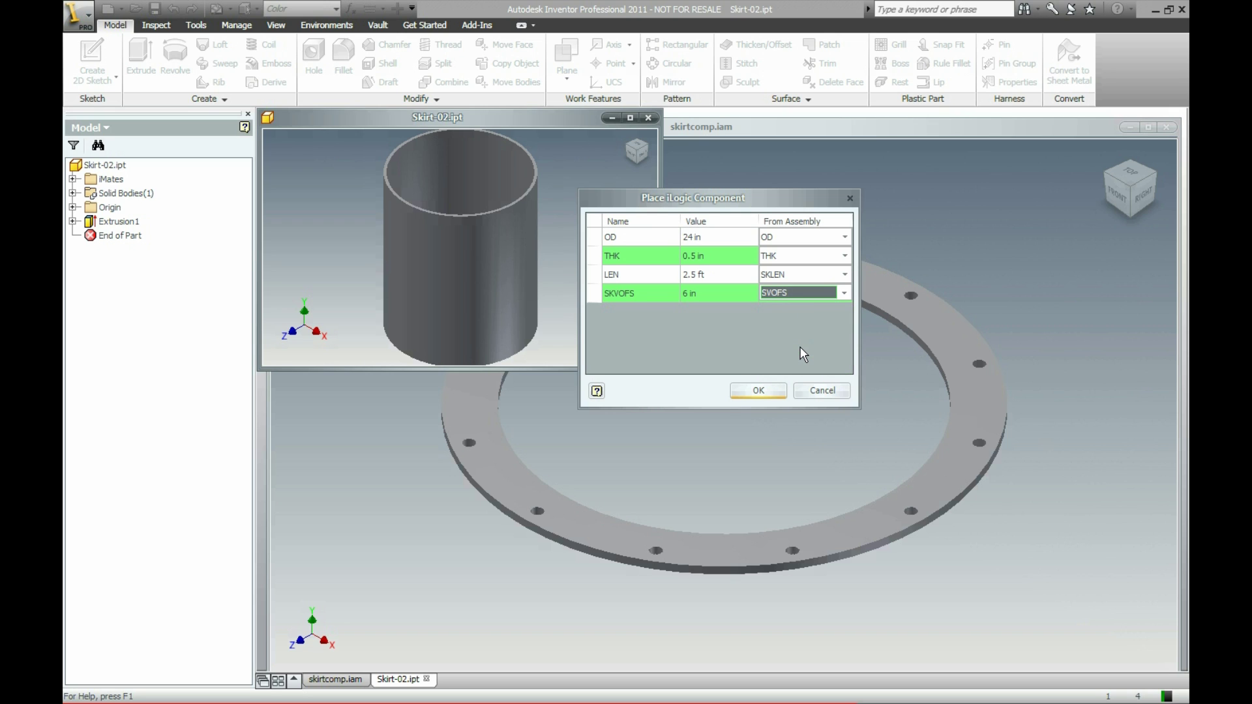
pyautogui.click(756, 390)
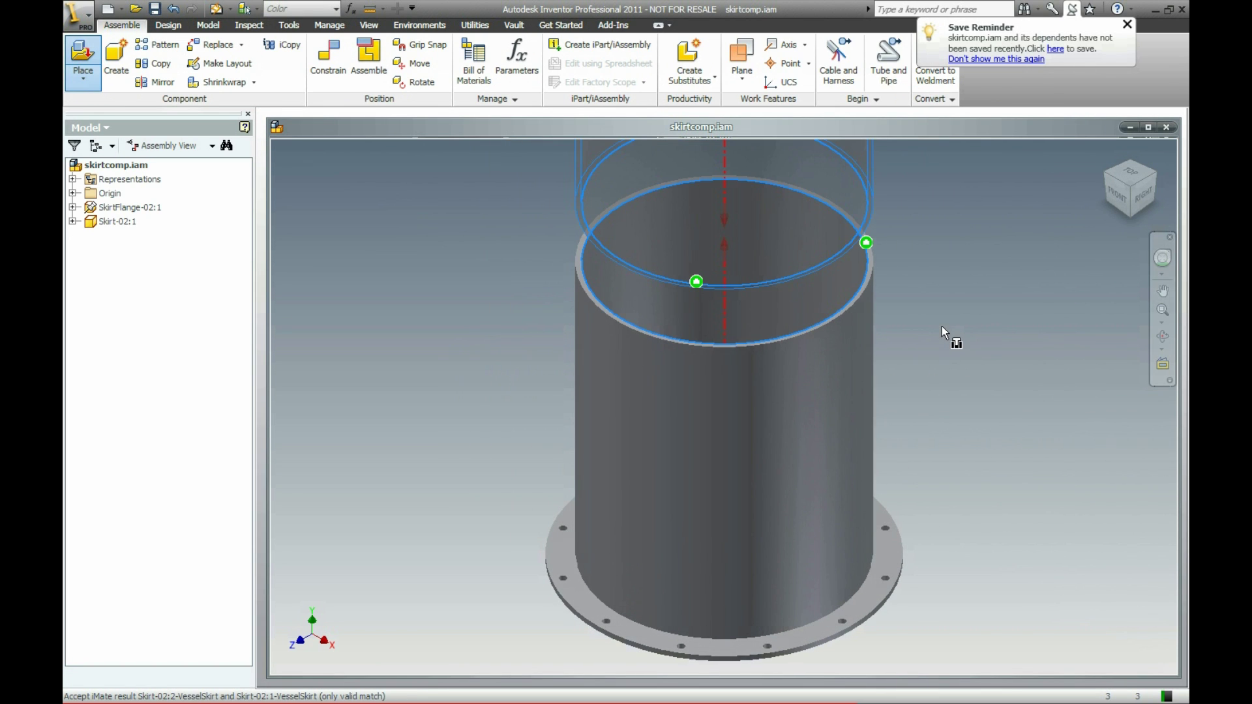
# Finish placing the skirt and save skirtcomp.iam with its dependent parts.
pyautogui.rightClick(942, 327)
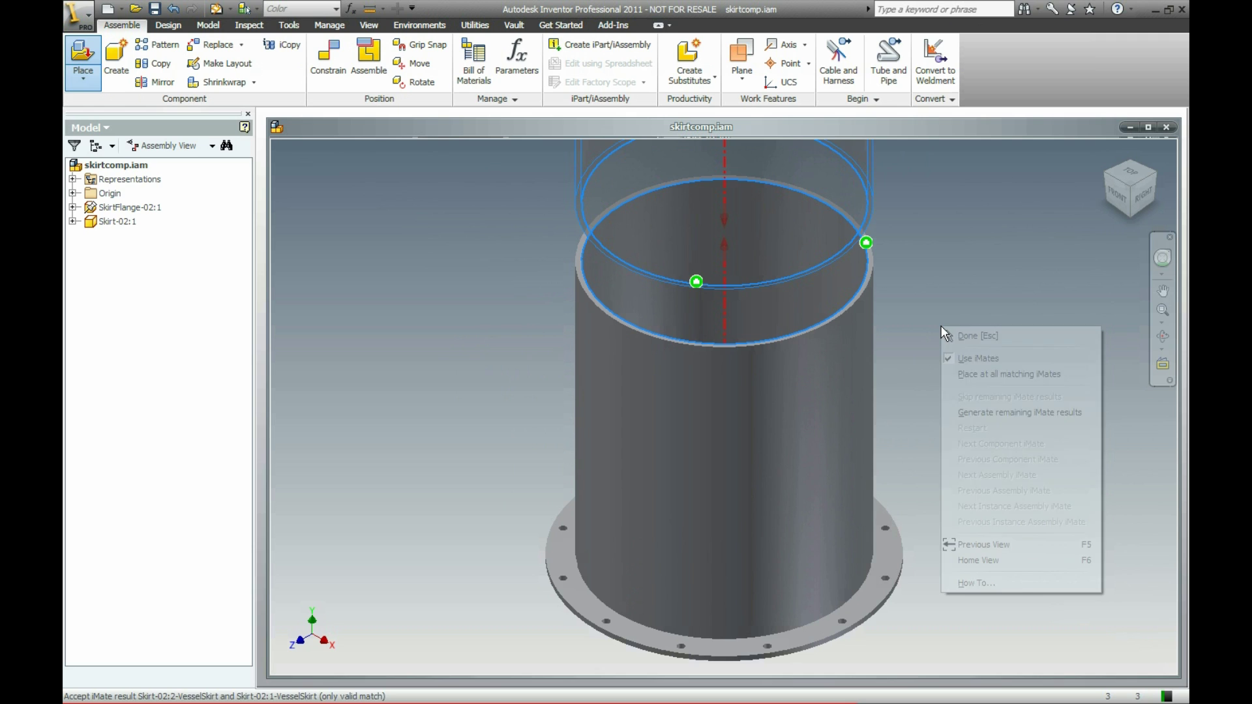
pyautogui.click(976, 336)
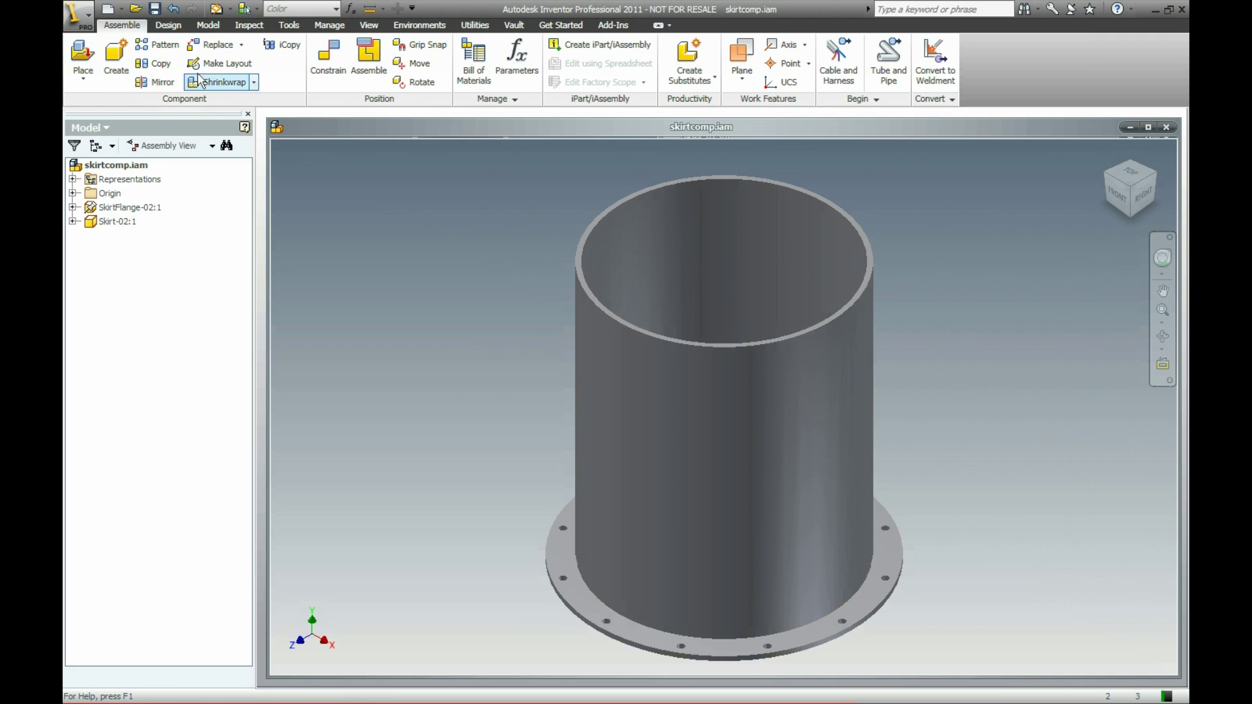
pyautogui.click(156, 10)
pyautogui.click(711, 305)
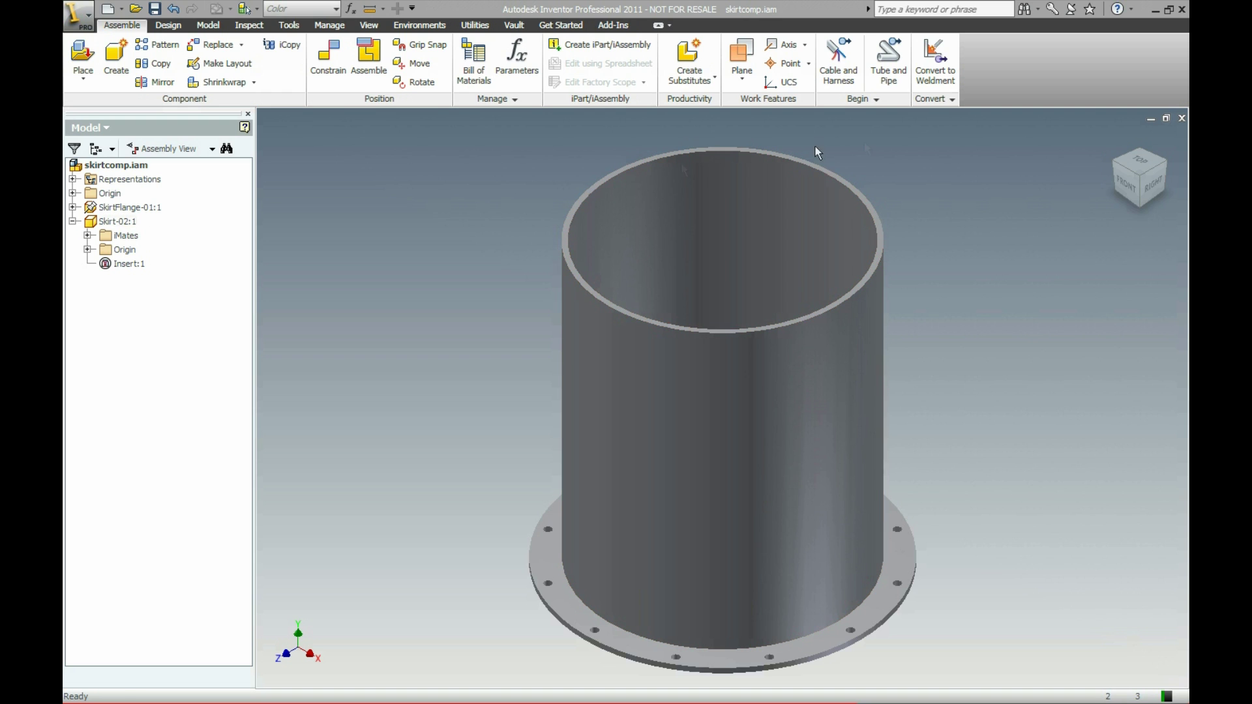
# Open the iLogic Rule Browser and select the SkirtFlange-02 Rule.
pyautogui.click(332, 26)
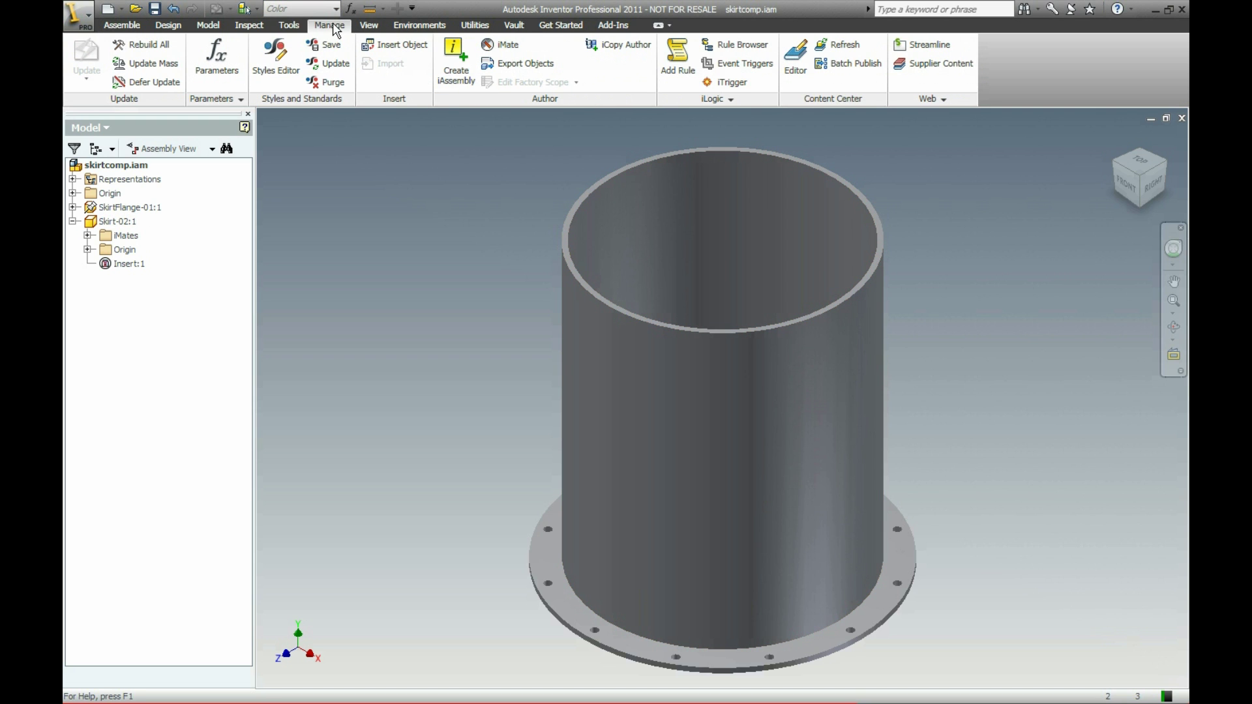
pyautogui.click(725, 47)
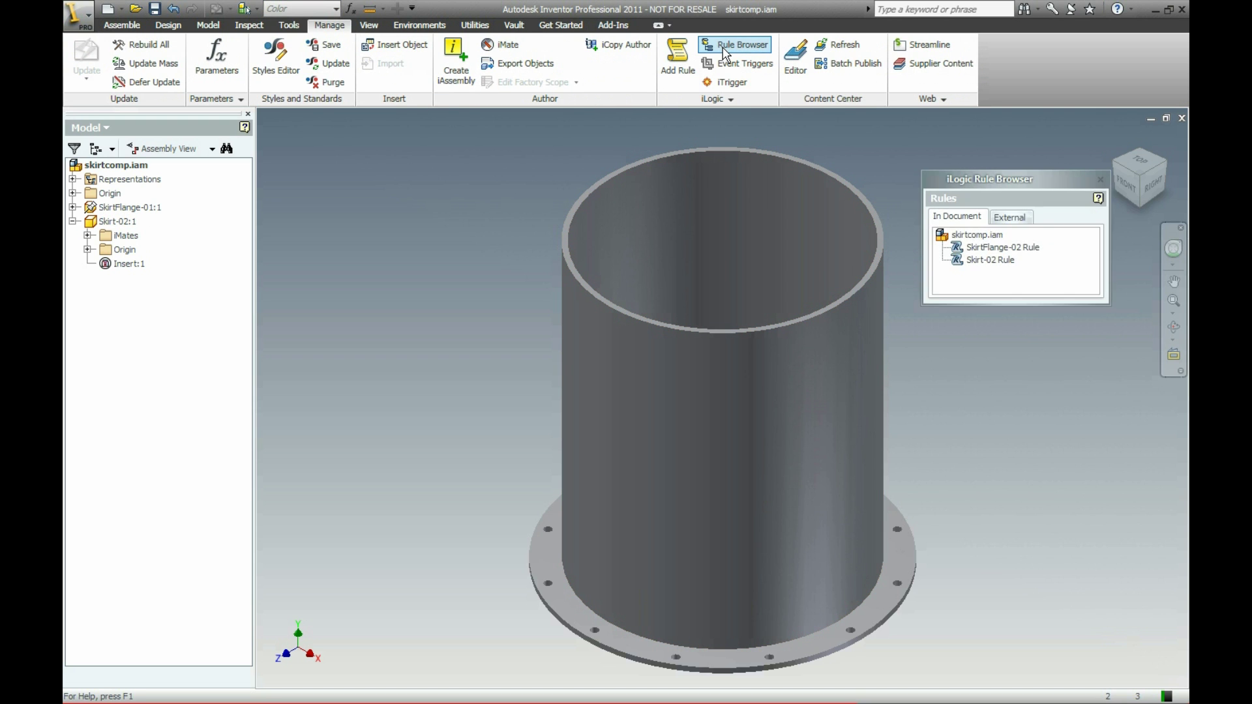
pyautogui.click(1013, 248)
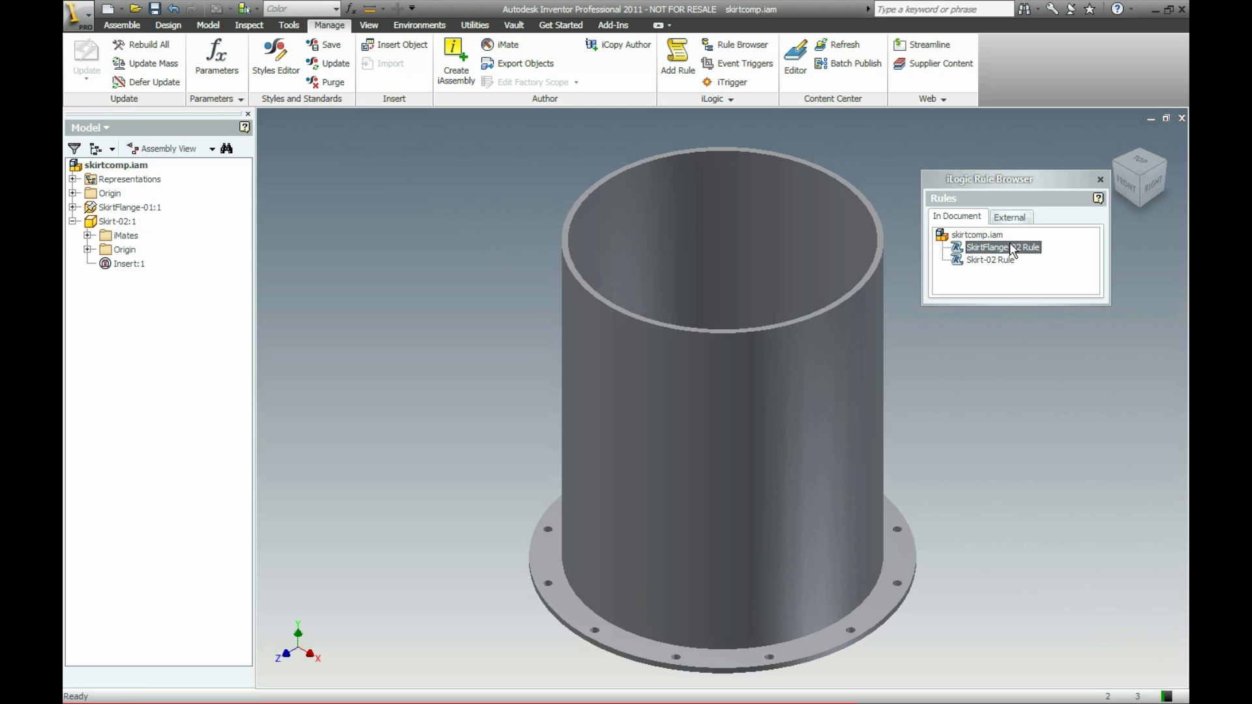
pyautogui.doubleClick(1011, 249)
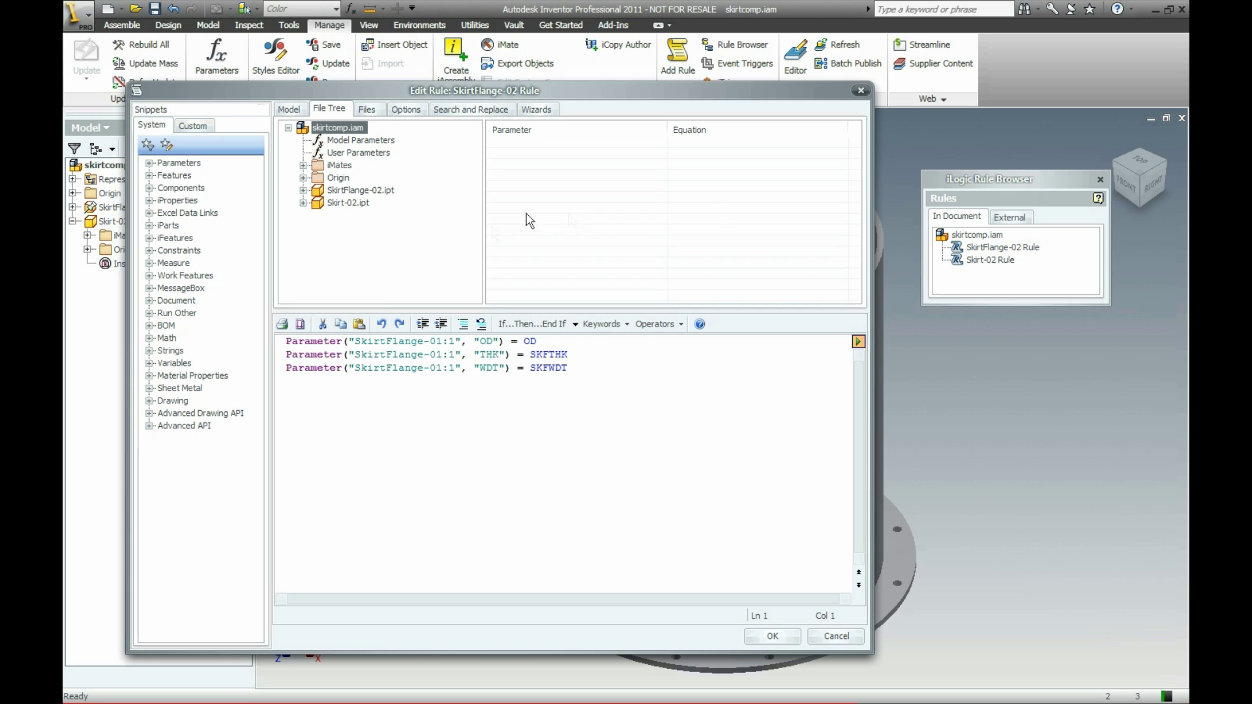
pyautogui.click(282, 343)
pyautogui.moveTo(283, 352); pyautogui.dragTo(280, 372)
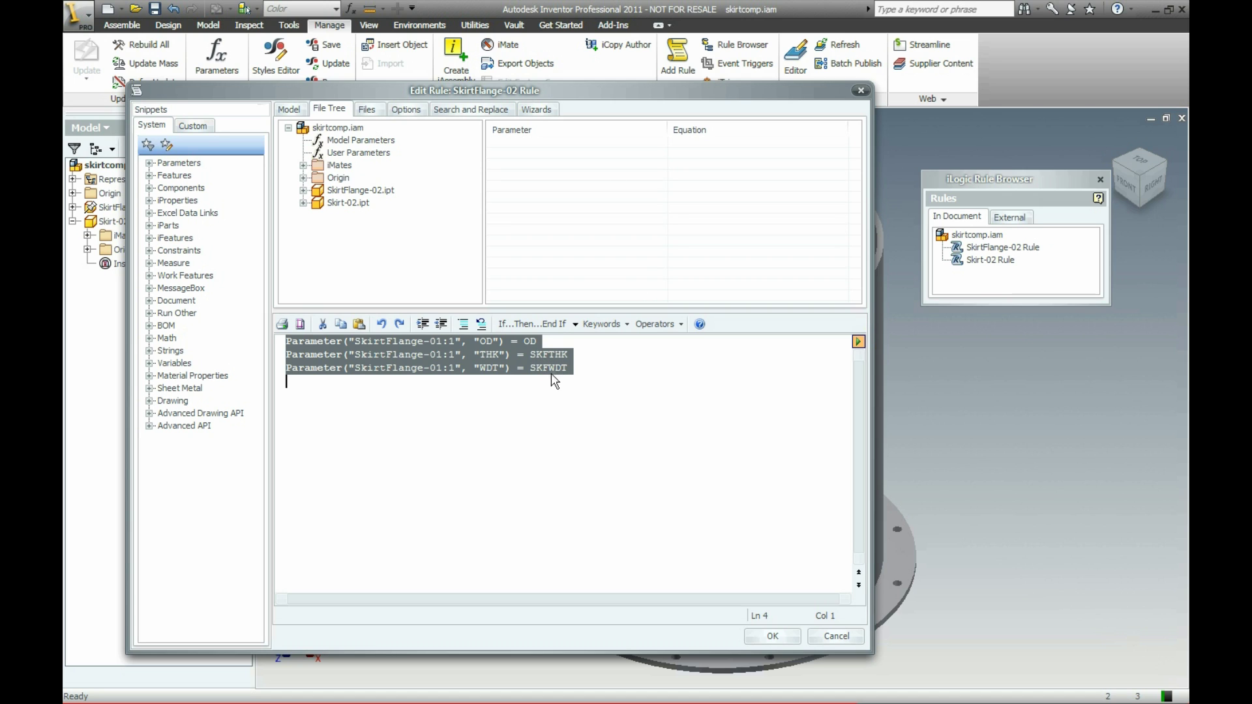
pyautogui.click(363, 384)
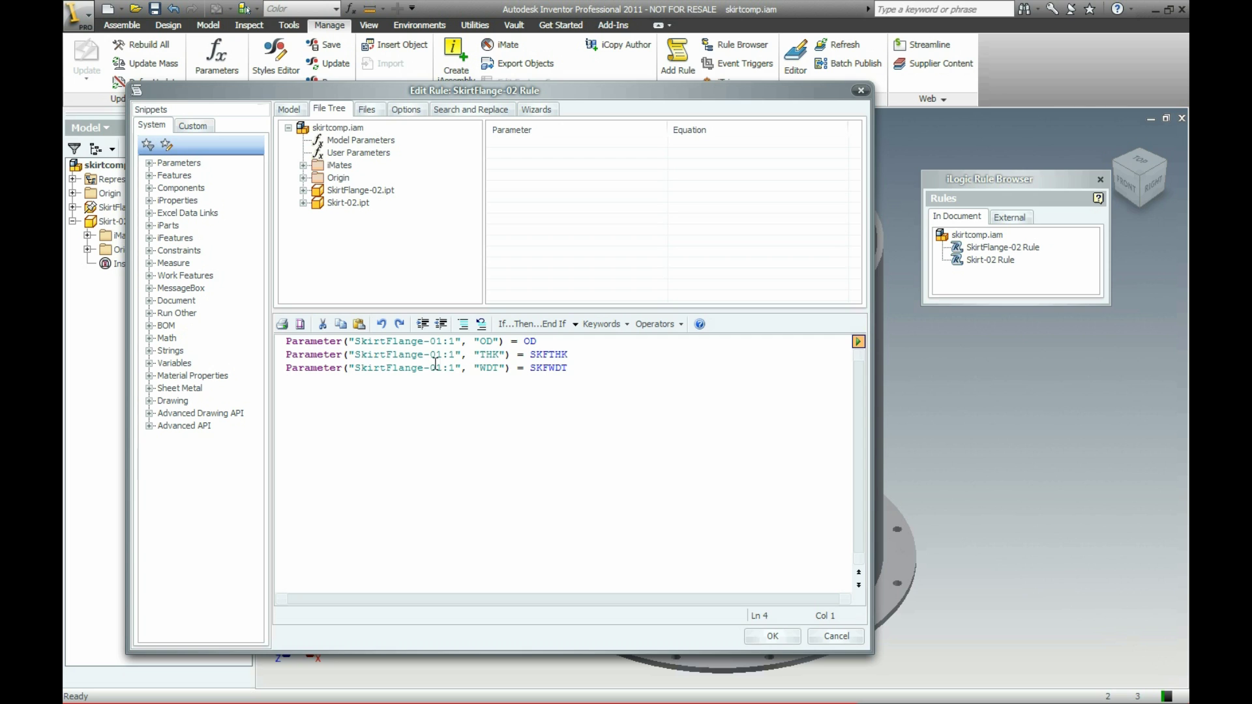
pyautogui.click(774, 637)
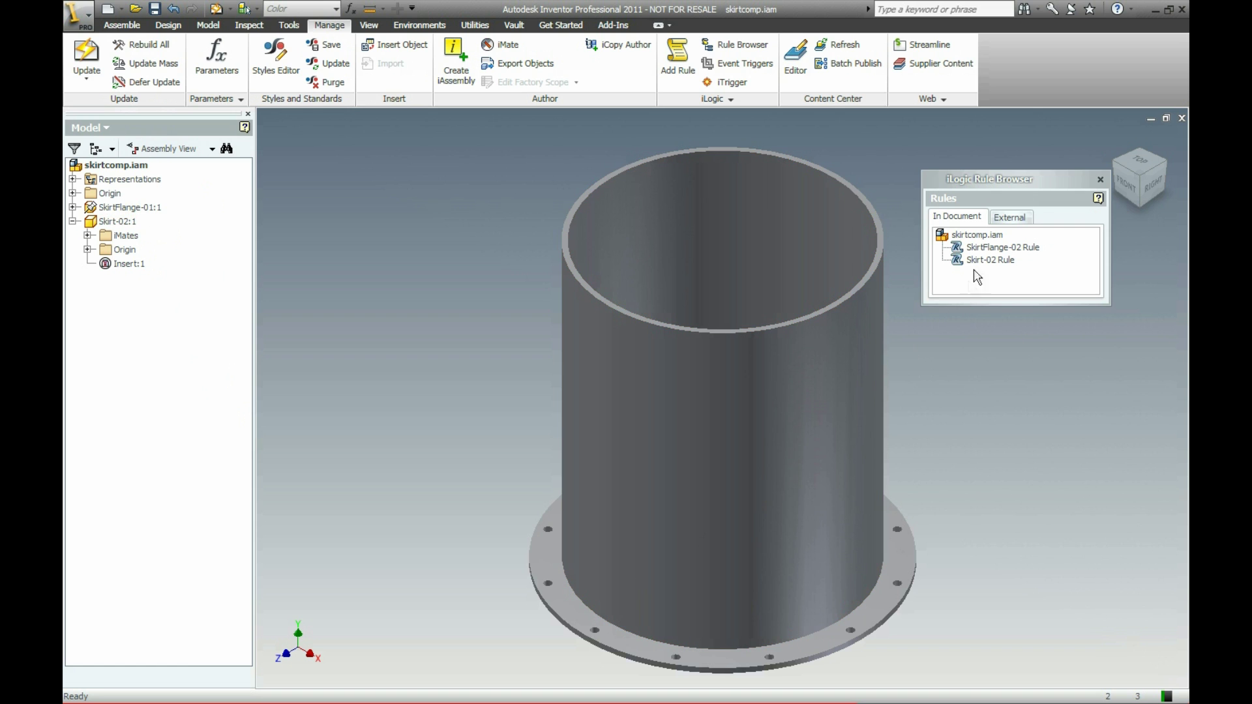
# Open the Skirt-02 Rule, review its OD, THK, LEN, SKVOFS code and run it.
pyautogui.click(986, 260)
pyautogui.doubleClick(984, 260)
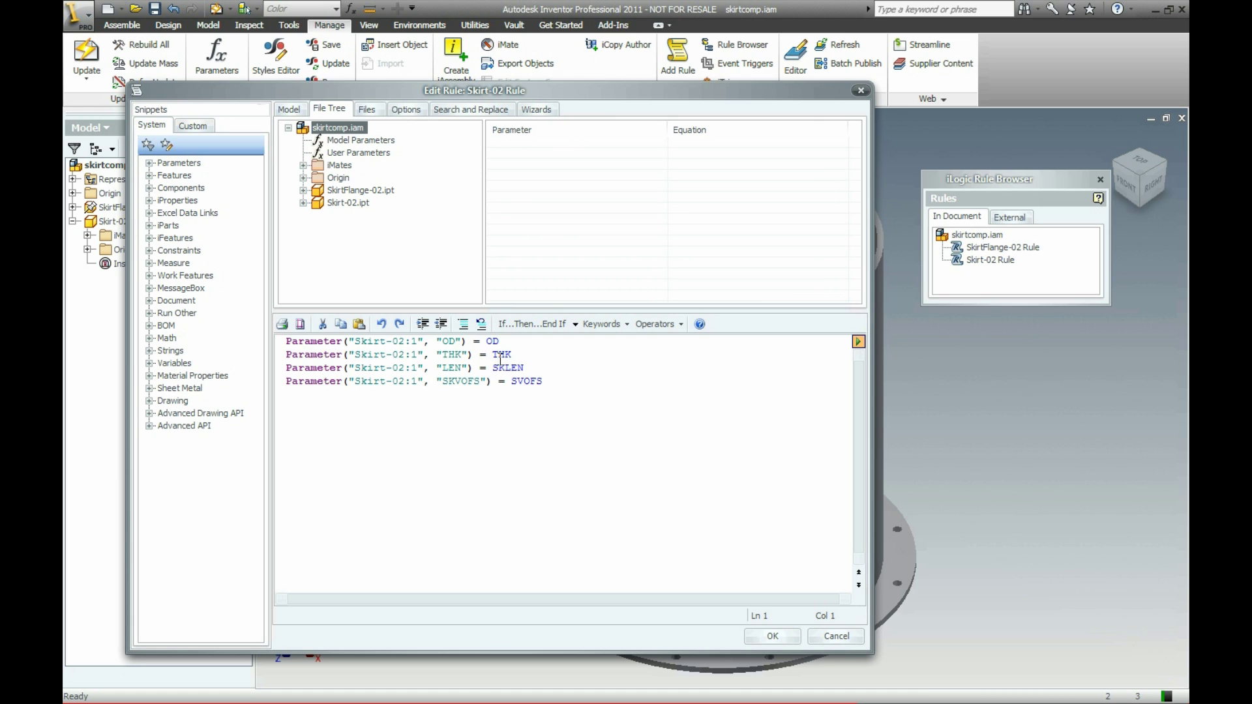
pyautogui.moveTo(583, 380); pyautogui.dragTo(536, 382)
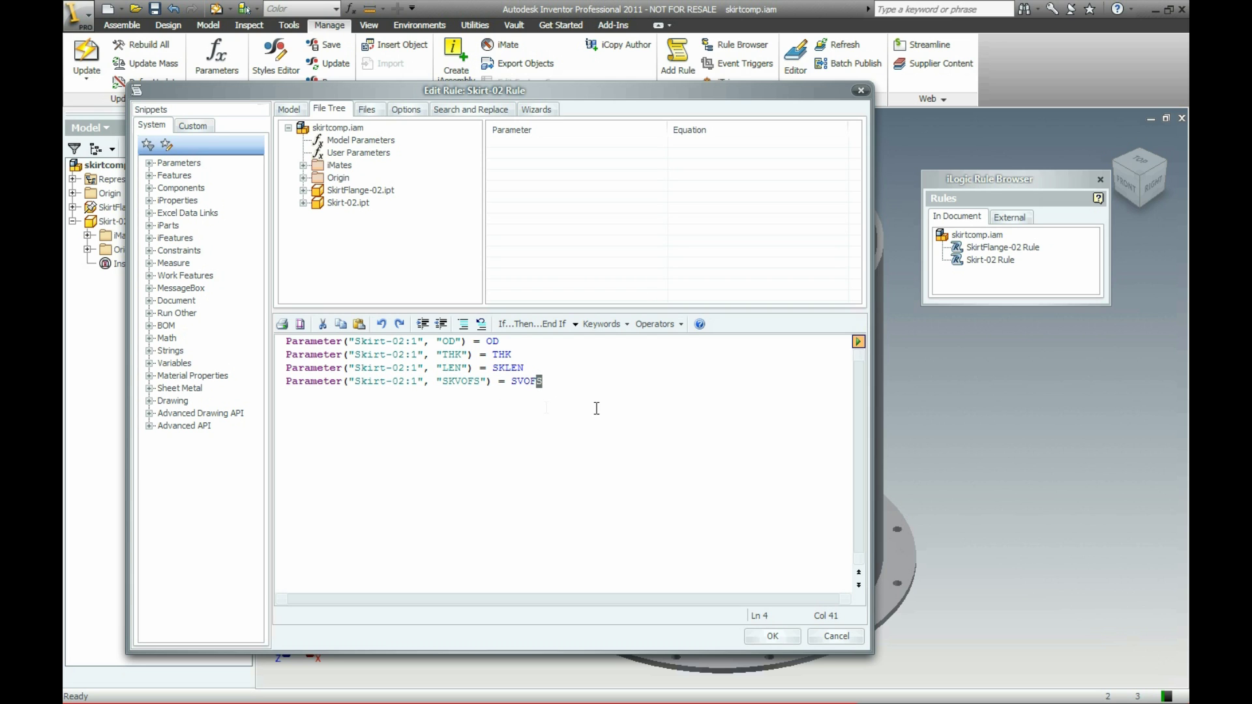
pyautogui.press('Right')
pyautogui.click(772, 638)
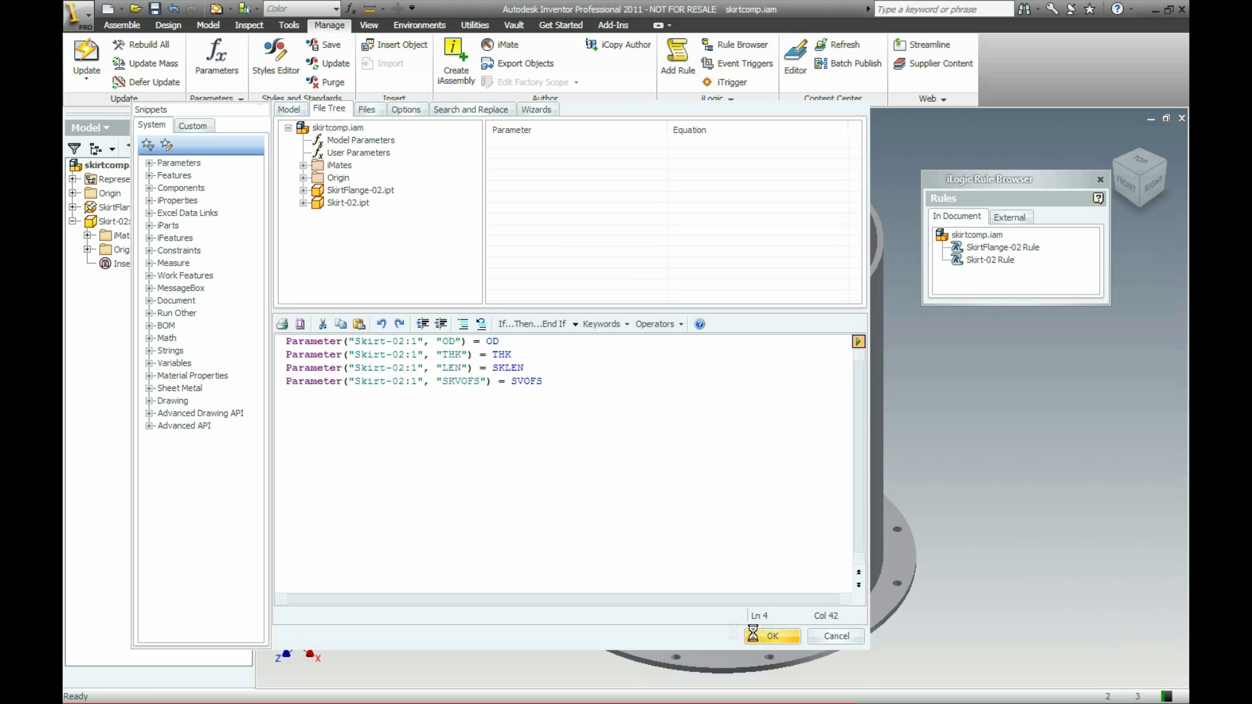